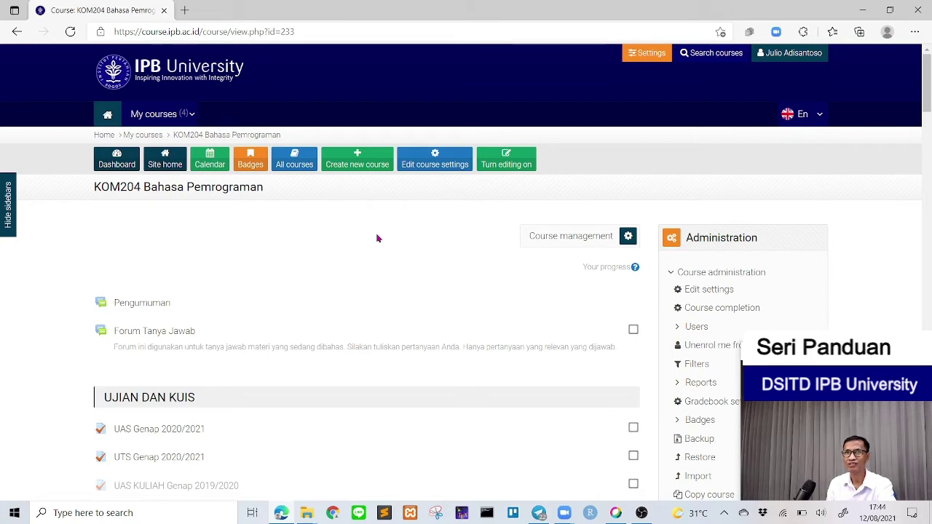
Step: Scroll the KOM204 course page, reviewing restricted UAS/UTS Genap 2020/2021 and hidden 2019/2020 exams
scroll(377, 238, "down", 2)
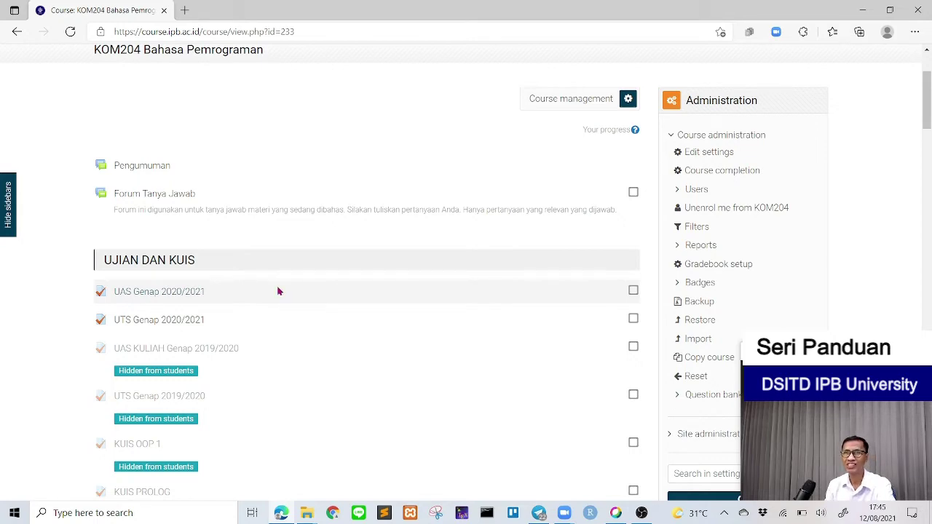
scroll(279, 293, "up", 2)
scroll(278, 293, "down", 1)
scroll(279, 293, "down", 8)
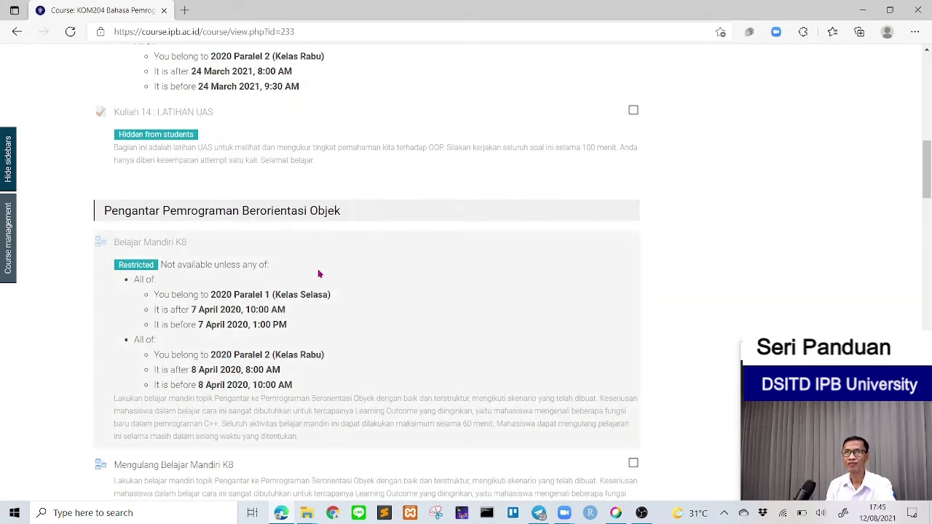
scroll(317, 276, "up", 3)
scroll(317, 281, "down", 8)
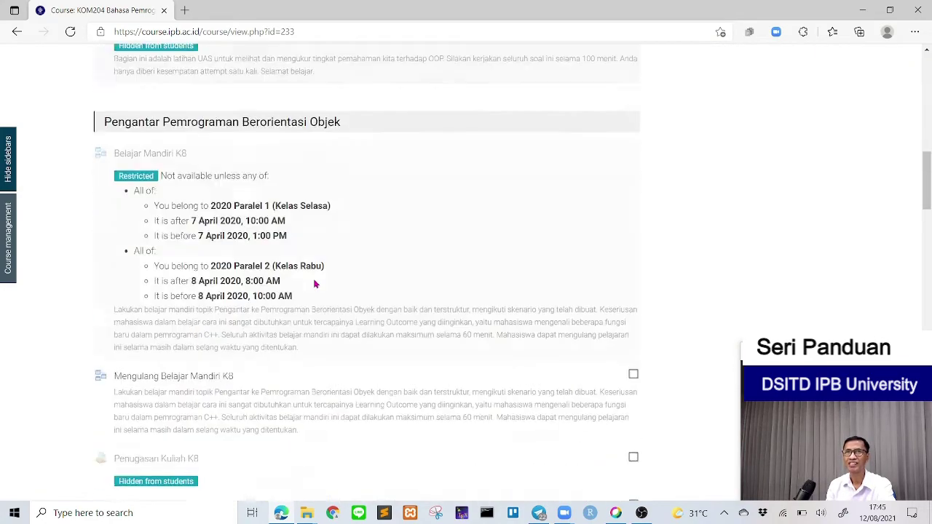
scroll(314, 284, "down", 7)
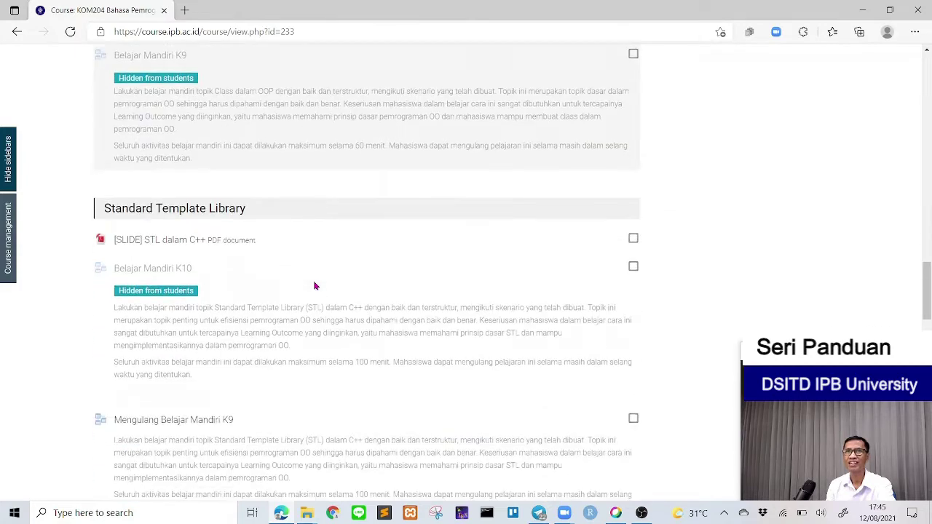
scroll(327, 262, "down", 4)
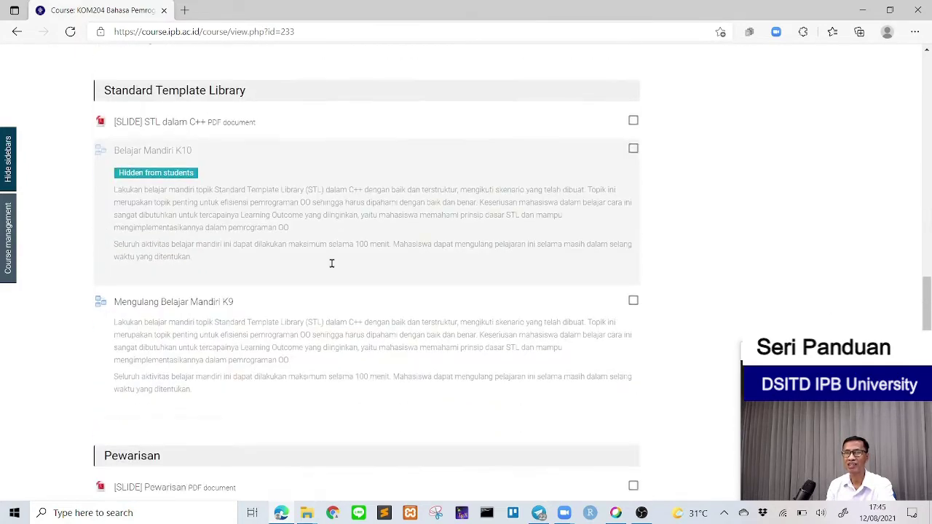
scroll(329, 267, "down", 2)
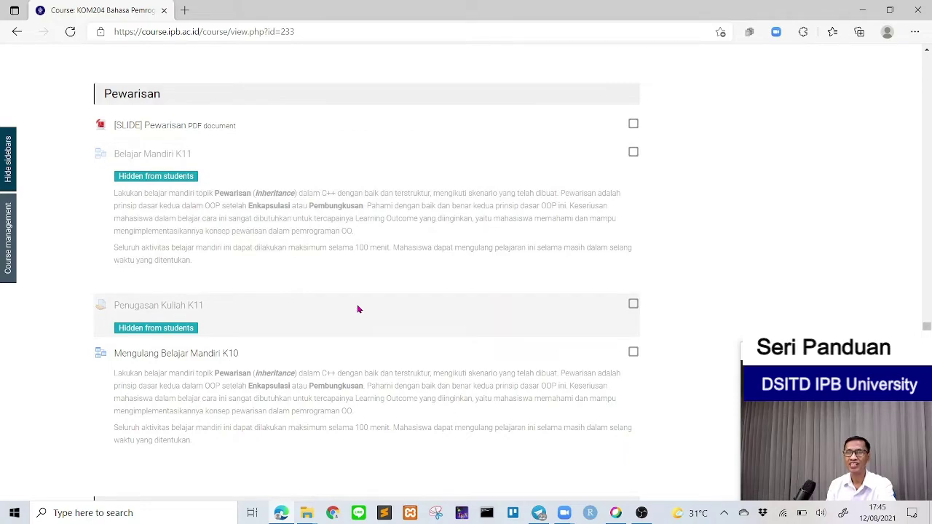
scroll(357, 310, "down", 2)
scroll(353, 291, "up", 12)
scroll(349, 264, "up", 10)
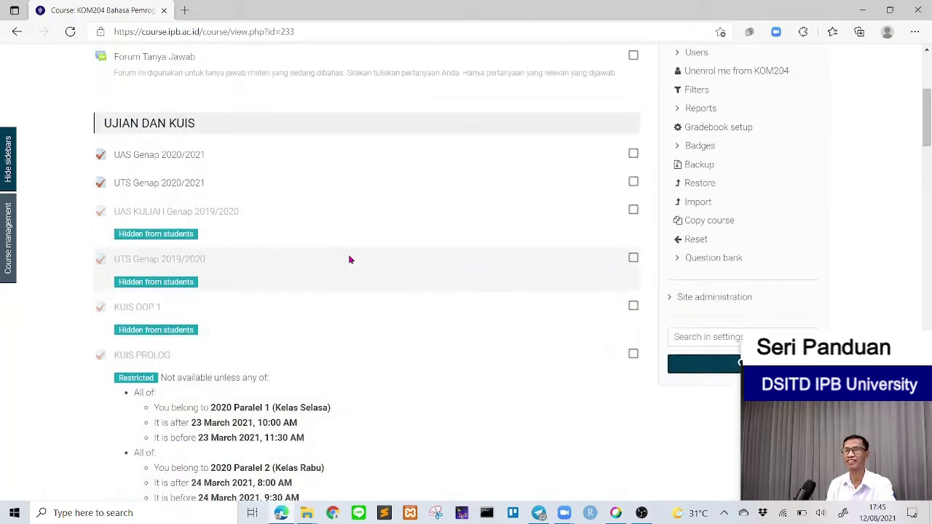
scroll(350, 260, "up", 4)
scroll(350, 260, "down", 2)
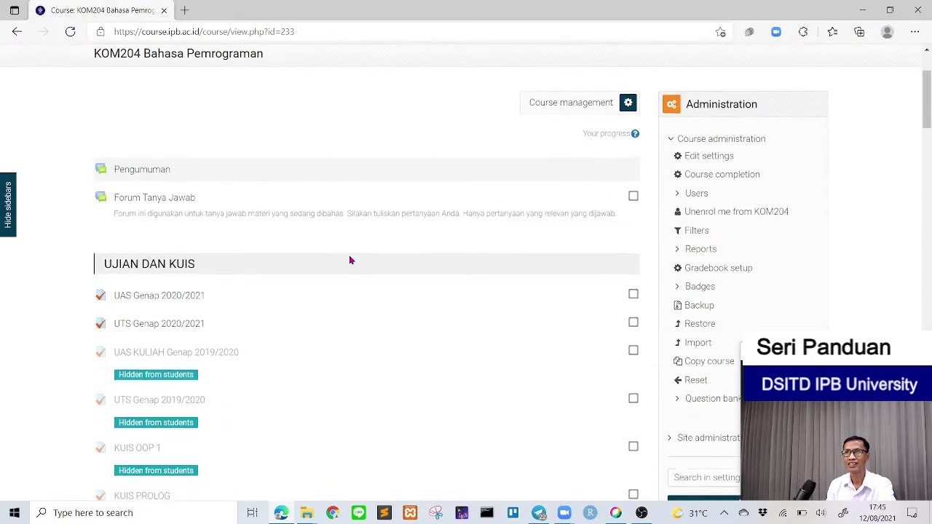
Step: Open the KOM204 Bahasa Pemrograman course's Edit settings page from the Administration block
scroll(350, 260, "up", 1)
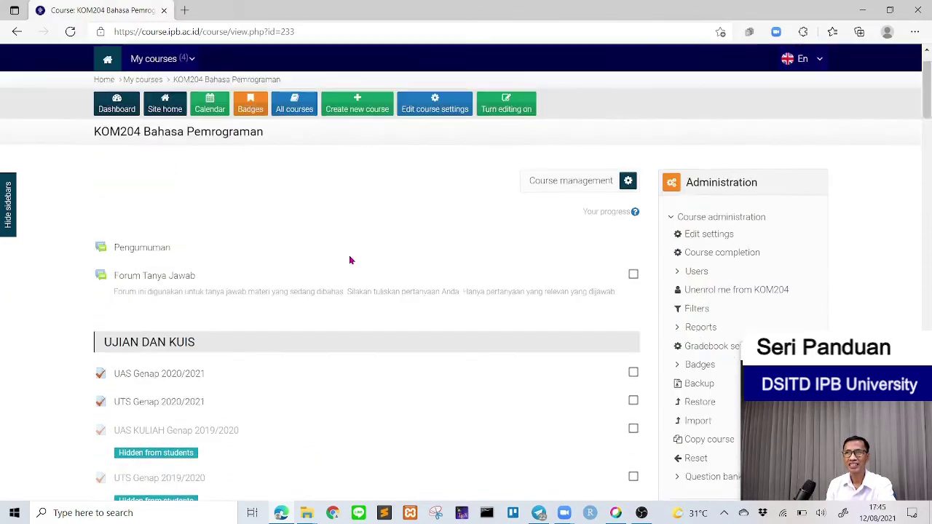
scroll(351, 262, "down", 1)
scroll(350, 269, "up", 2)
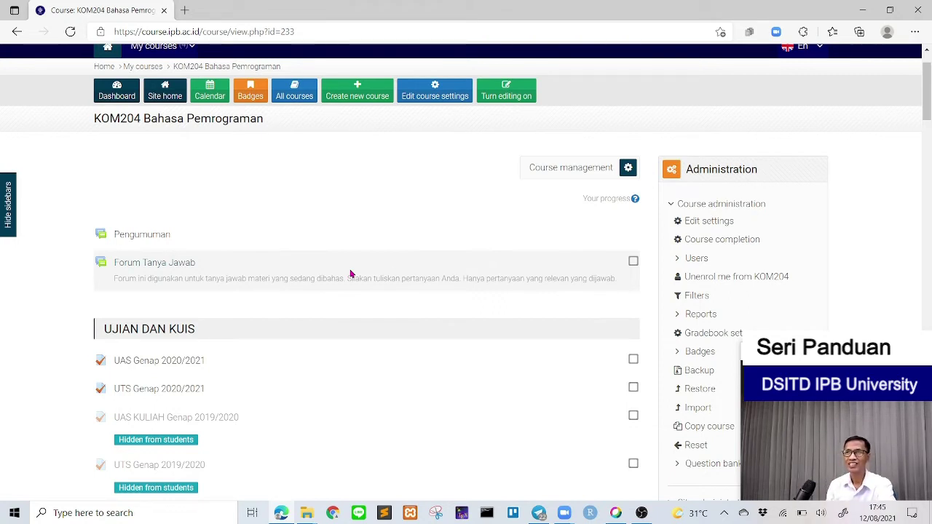
left_click(705, 222)
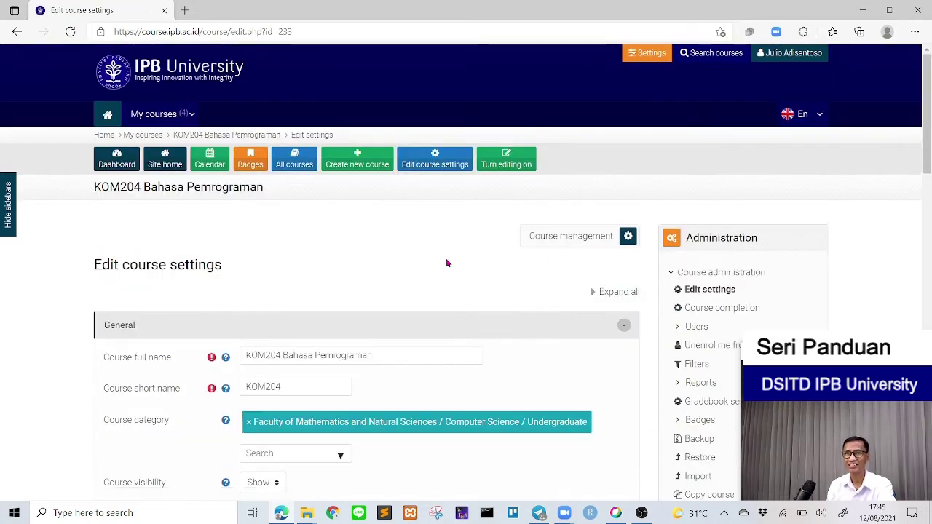
Step: Expand the Groups section of KOM204's course settings, showing group mode set to Separate groups
scroll(447, 264, "down", 4)
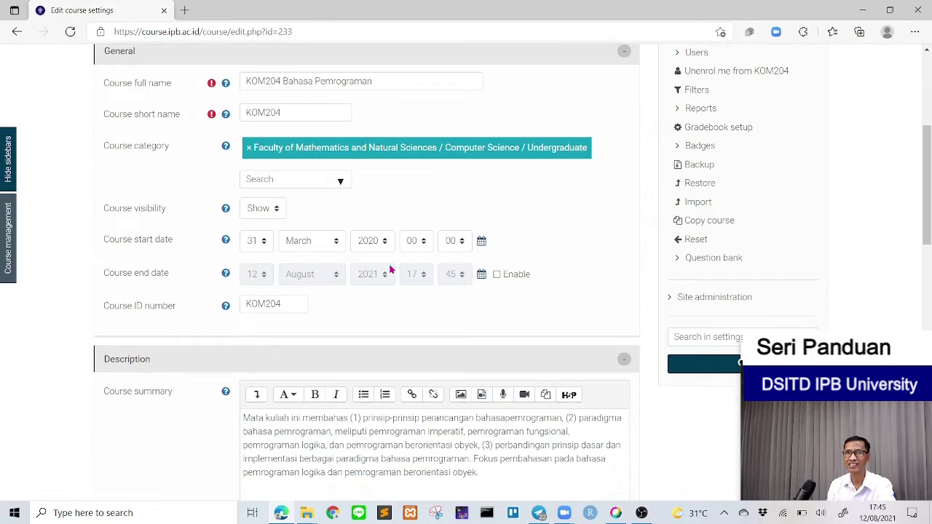
scroll(391, 270, "down", 1)
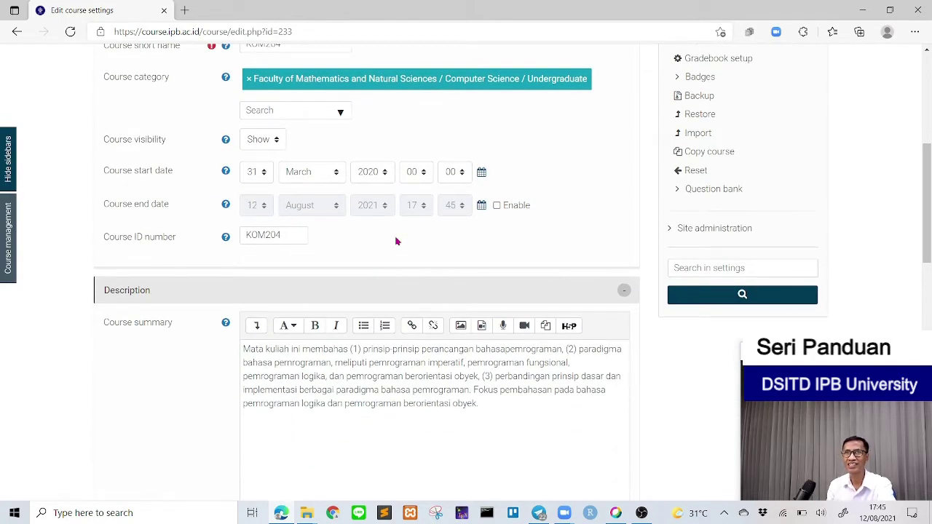
scroll(396, 241, "down", 6)
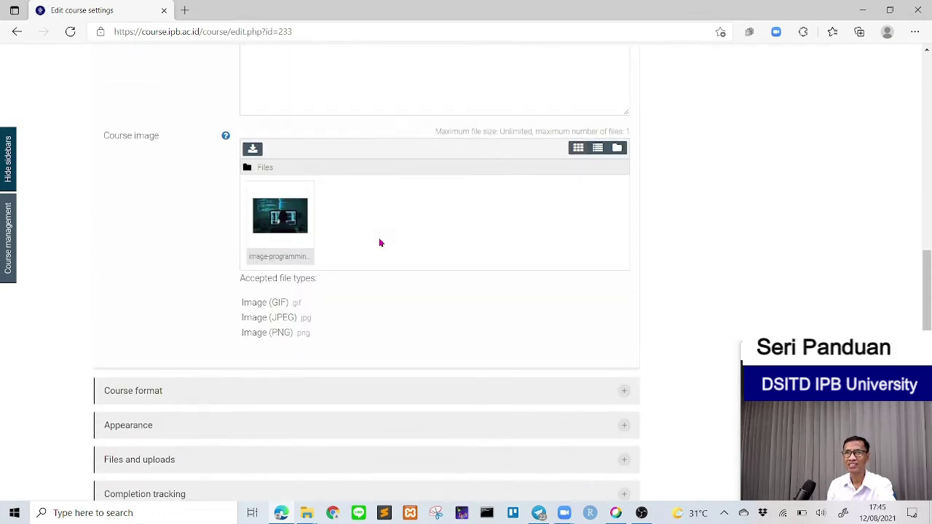
scroll(380, 243, "down", 3)
scroll(380, 242, "down", 2)
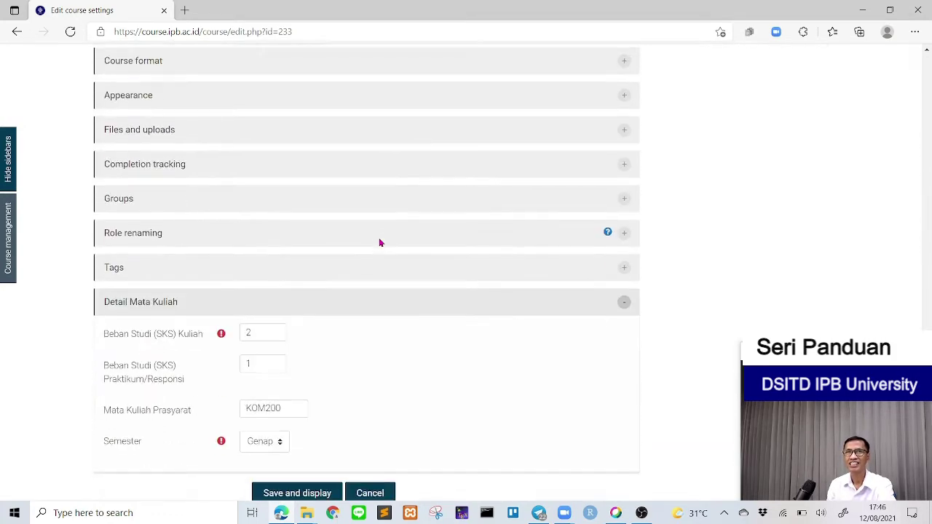
left_click(122, 194)
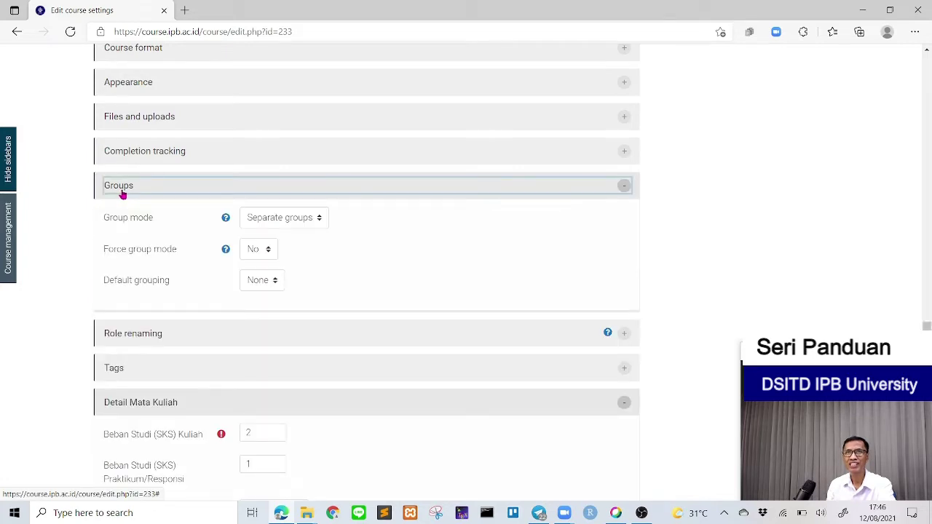
left_click(317, 222)
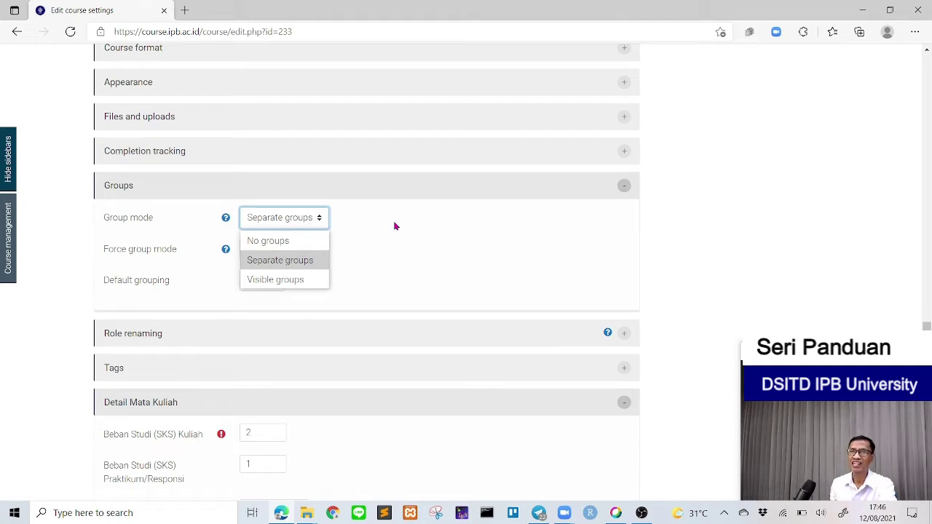
left_click(258, 244)
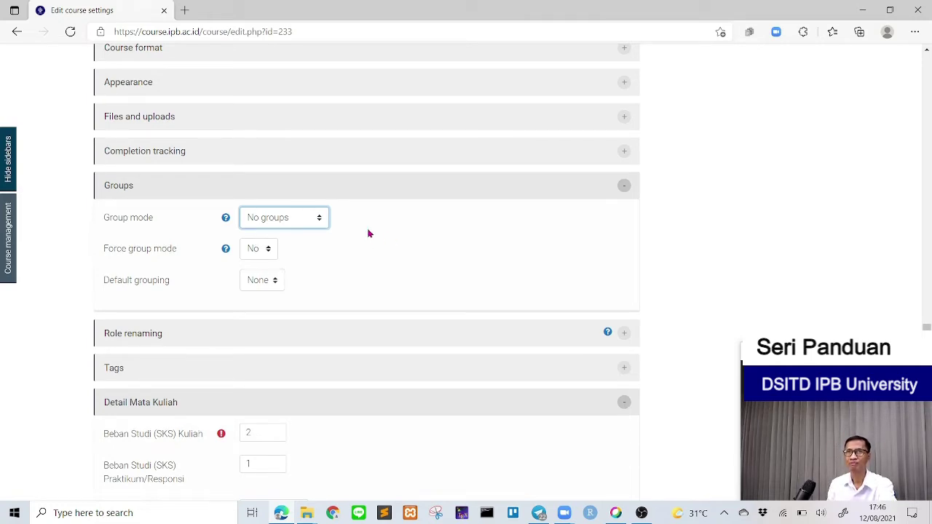
left_click(309, 224)
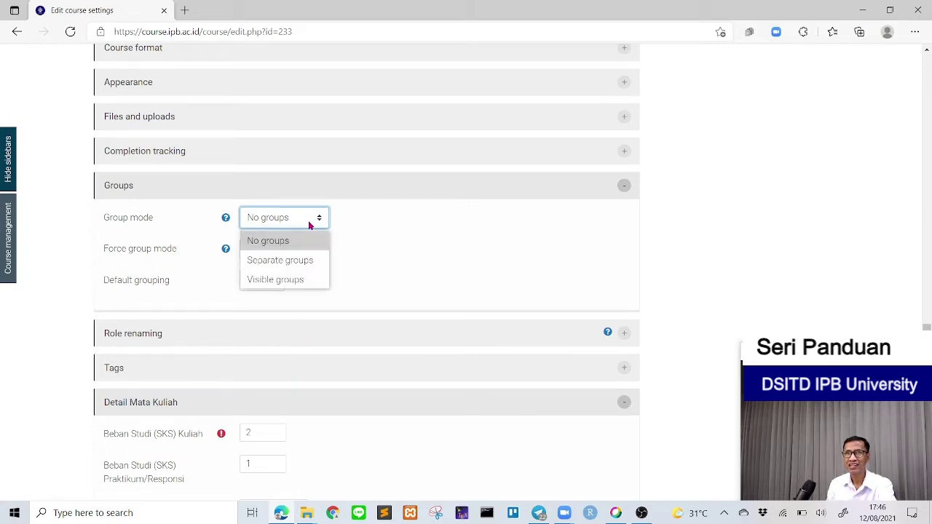
left_click(303, 263)
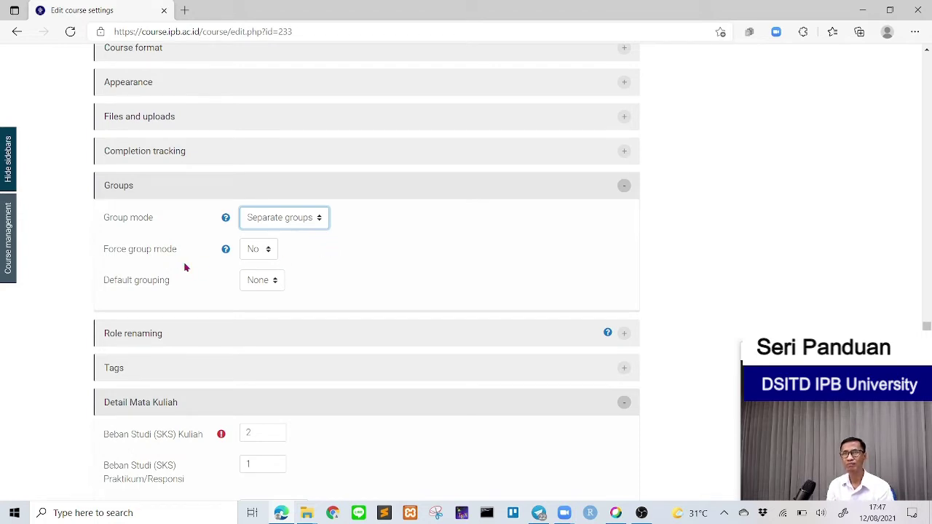
Step: Inspect the Force group mode choices and help text, then cancel the course settings unsaved
left_click(267, 252)
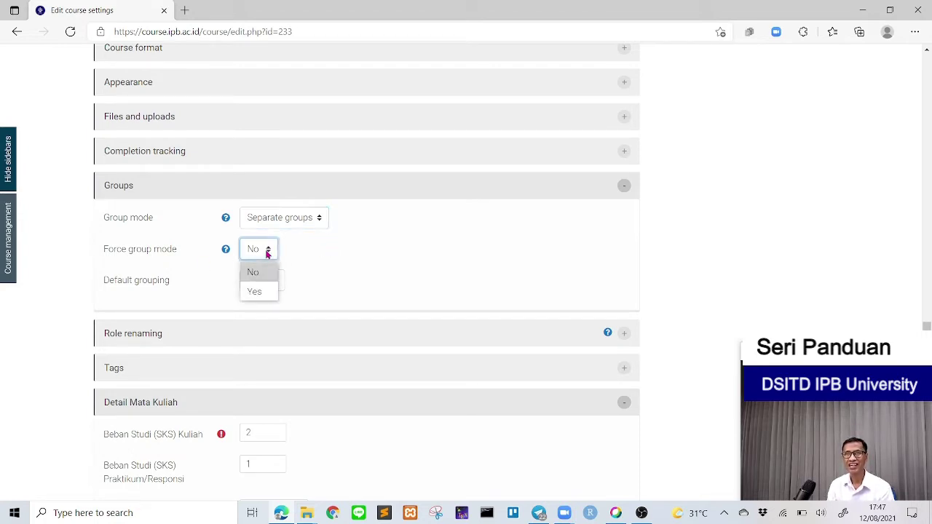
left_click(331, 256)
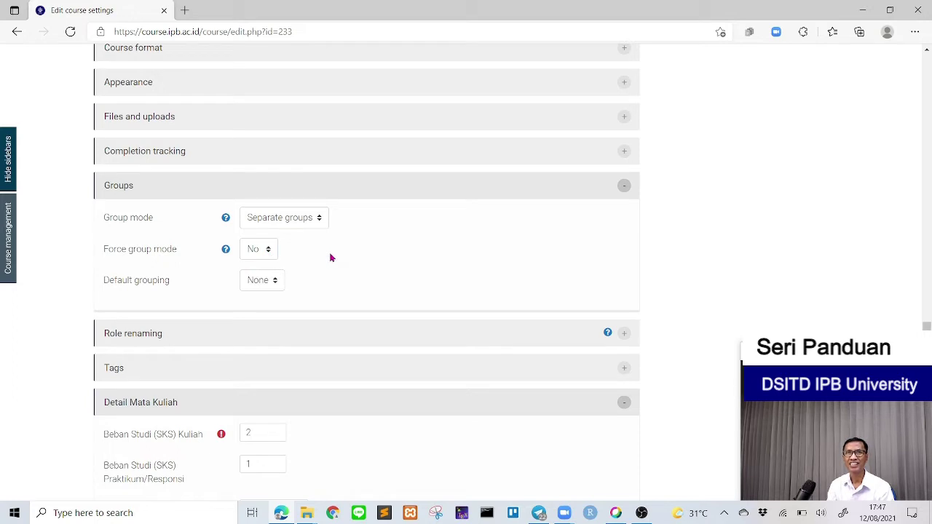
left_click(225, 251)
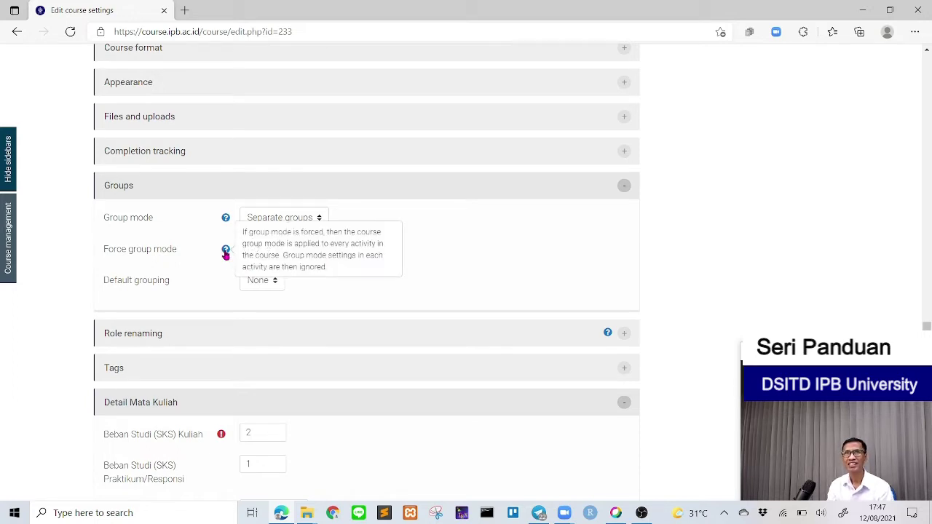
left_click(465, 248)
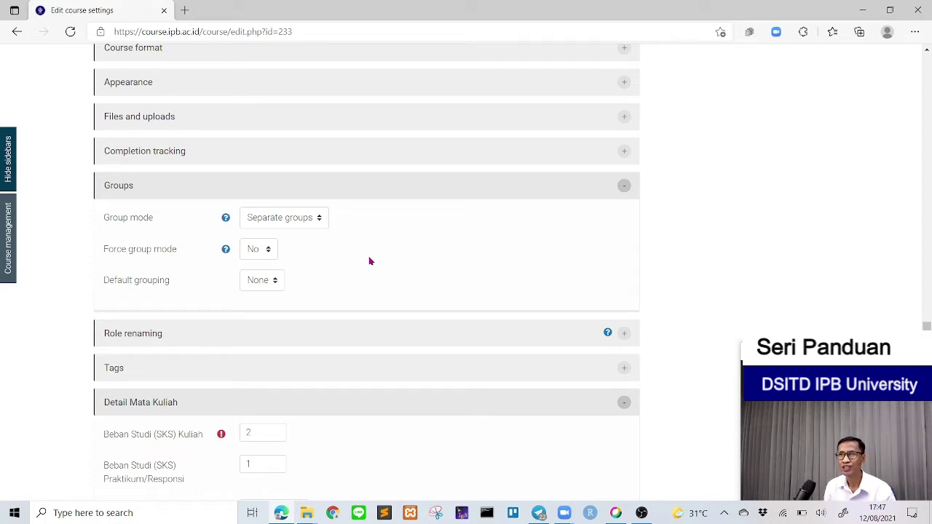
left_click(225, 251)
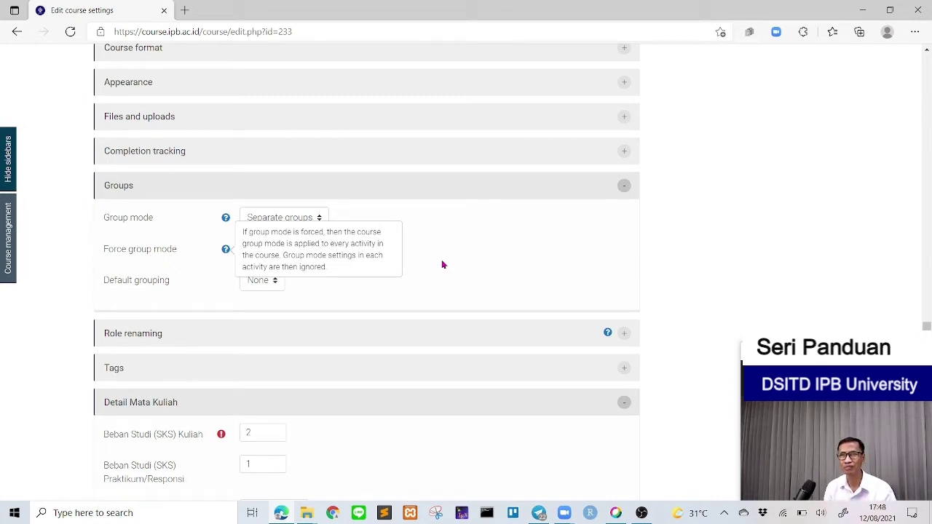
left_click(442, 265)
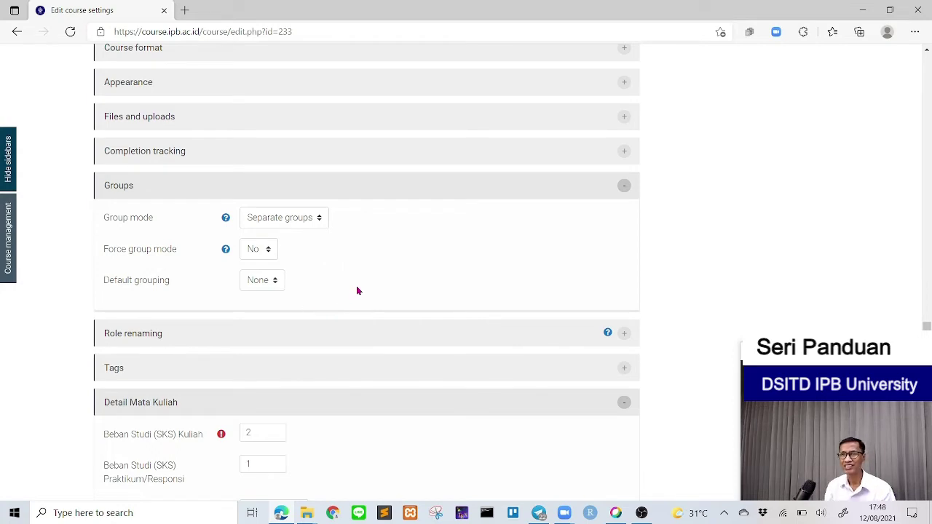
scroll(384, 277, "down", 2)
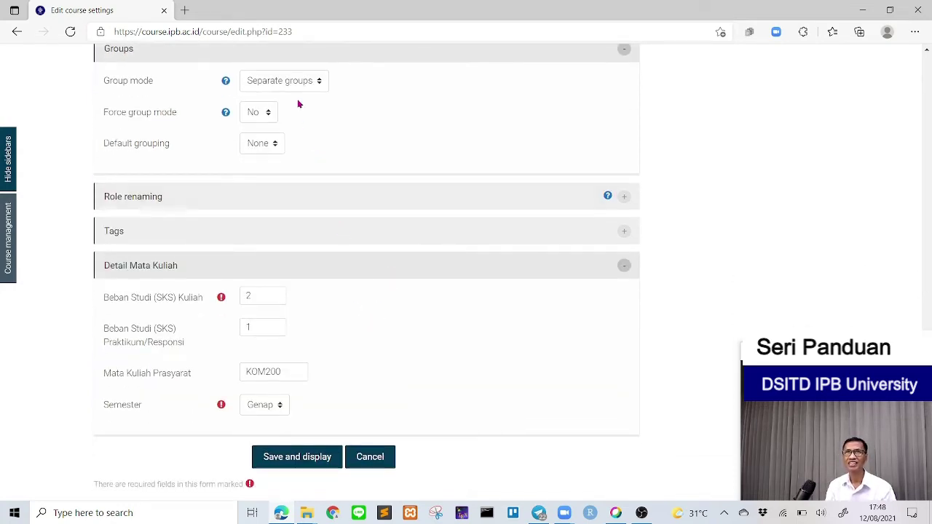
left_click(378, 459)
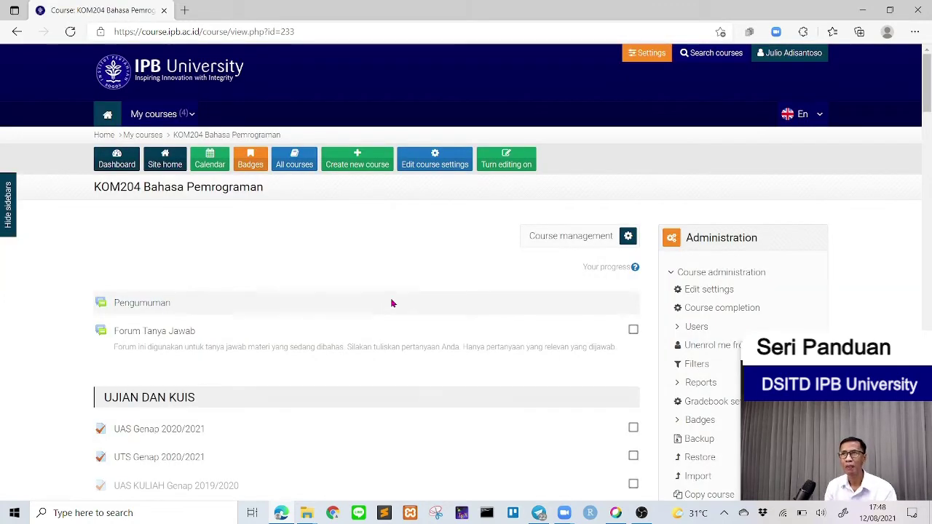
Step: Go to Course administration > Users > Groups for the KOM204 course
scroll(397, 295, "down", 1)
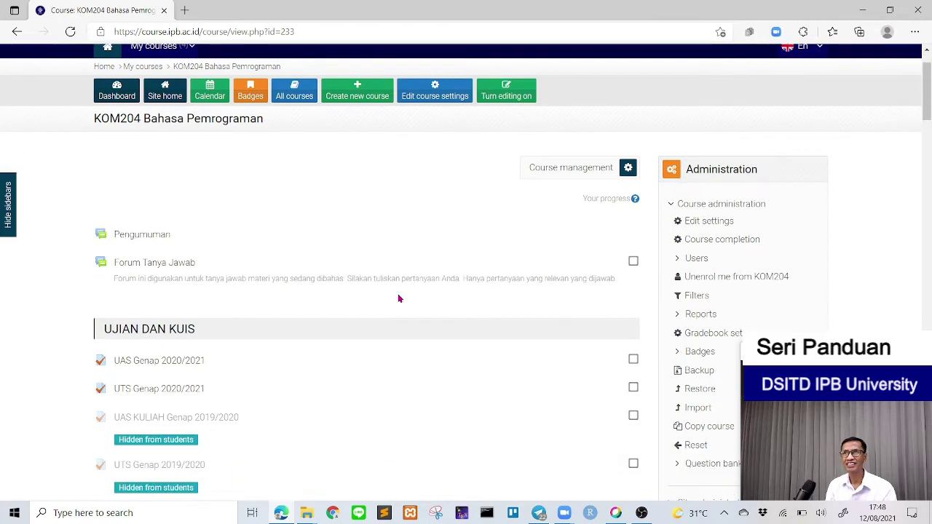
scroll(398, 297, "down", 1)
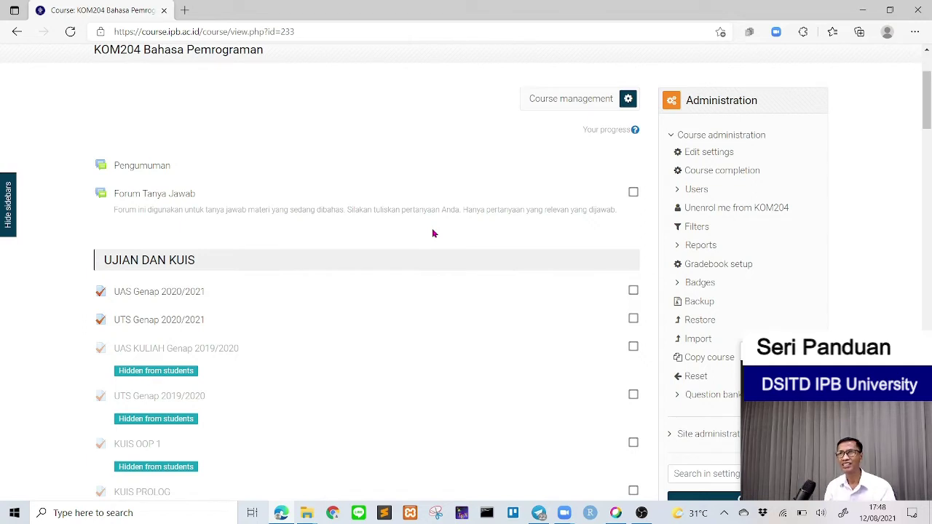
left_click(679, 191)
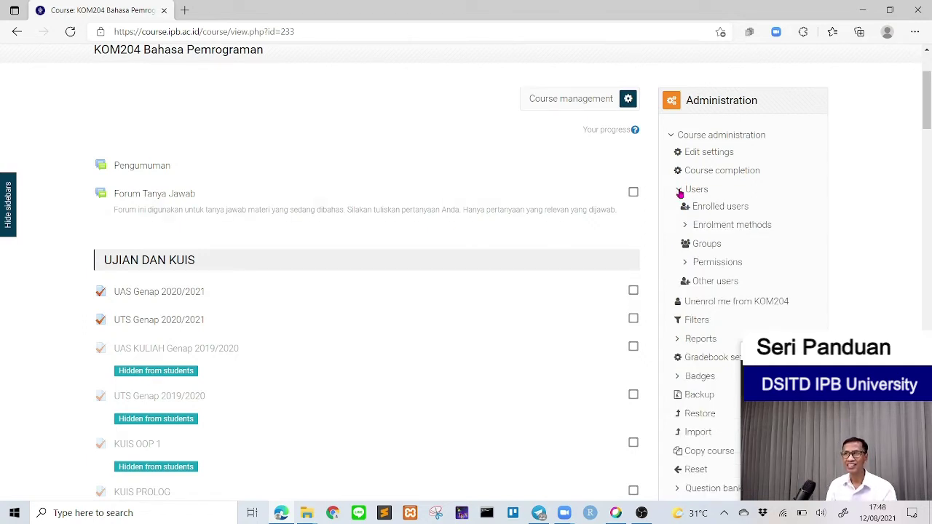
left_click(699, 245)
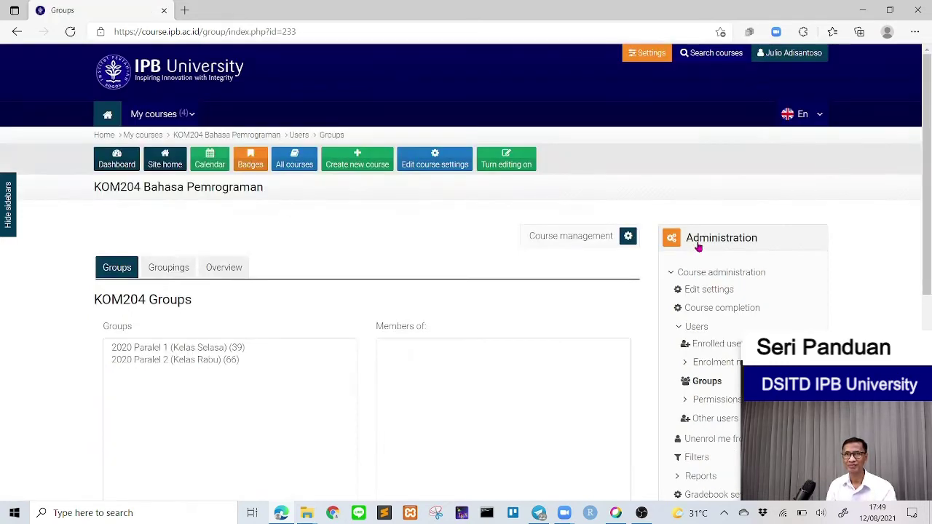
scroll(389, 247, "down", 2)
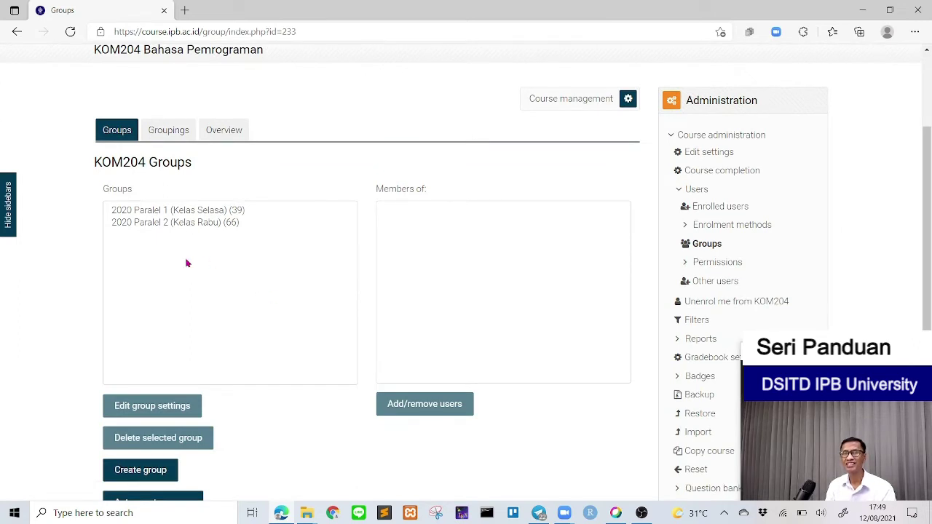
left_click(153, 211)
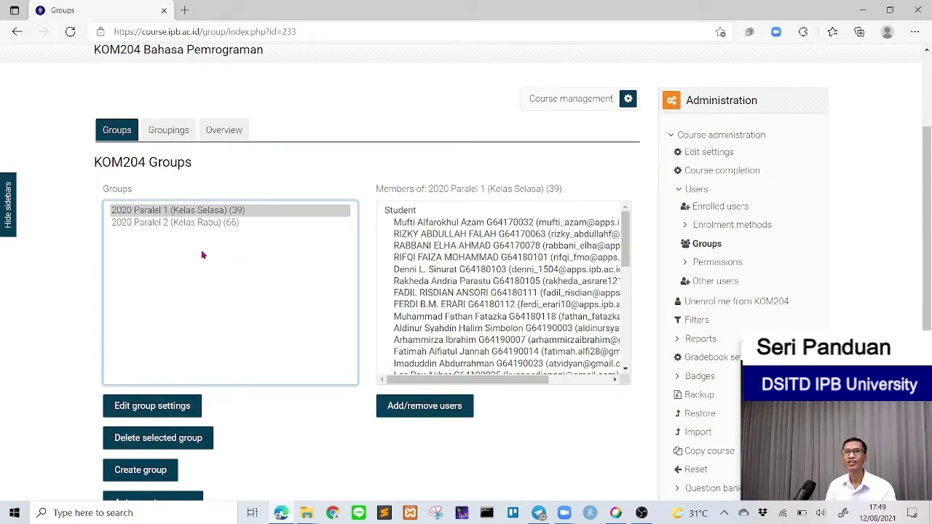
left_click(173, 225)
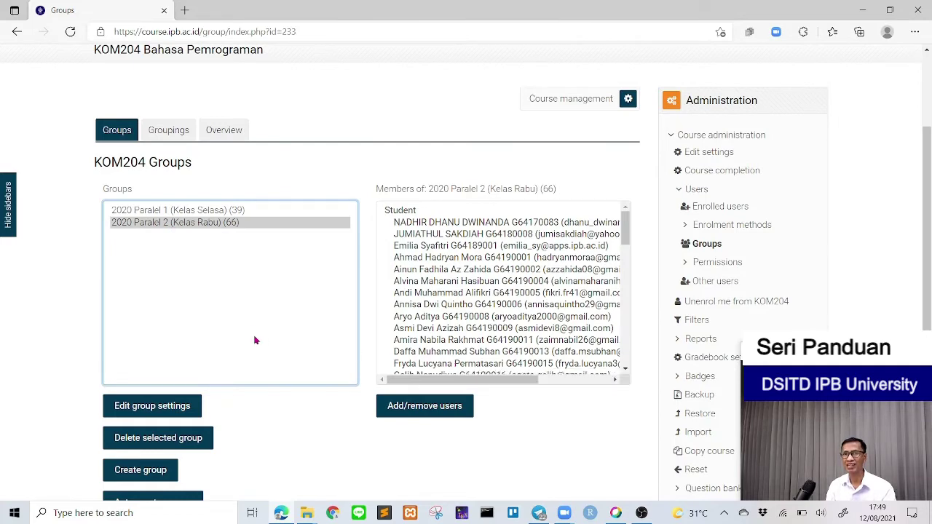
scroll(256, 314, "down", 1)
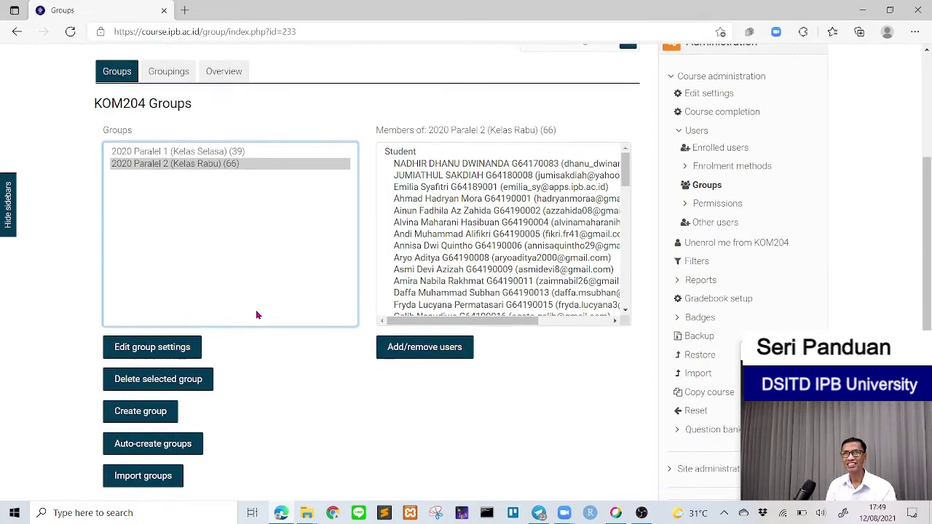
scroll(256, 315, "up", 1)
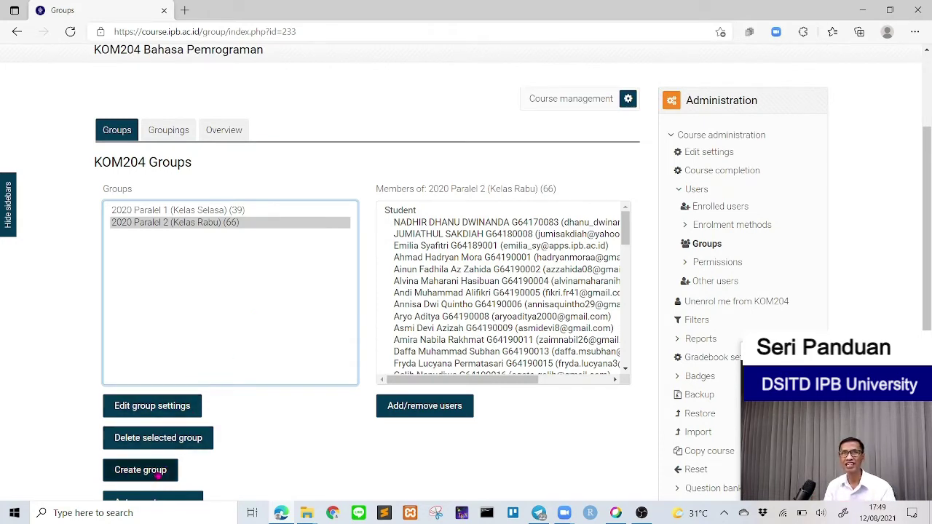
Step: Fill in a new group '2021 Kelas Paralel' with ID number 2021K1 and an enrolment key, revealed to check
left_click(157, 477)
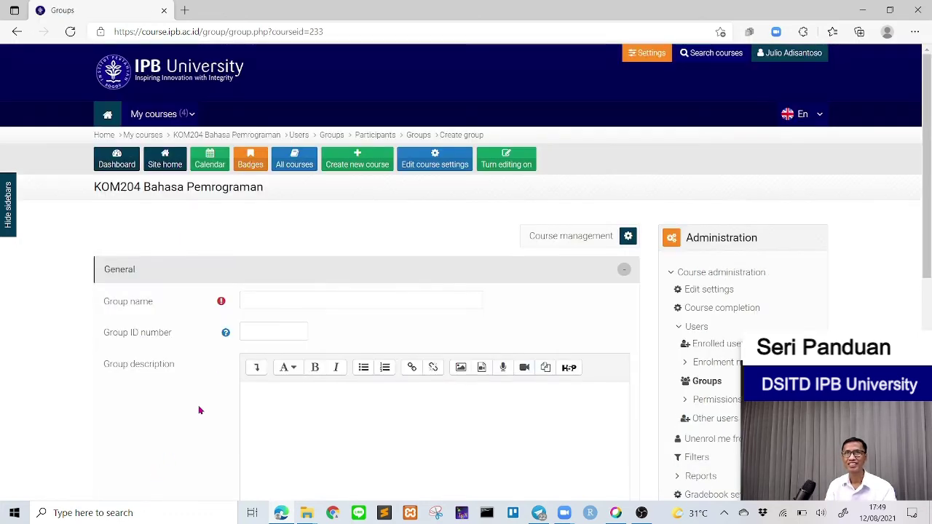
left_click(265, 302)
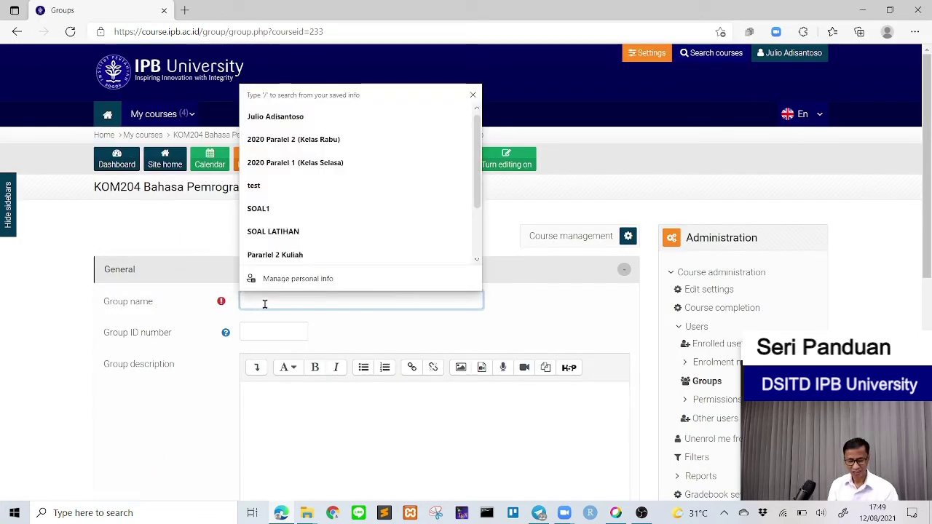
type("2021")
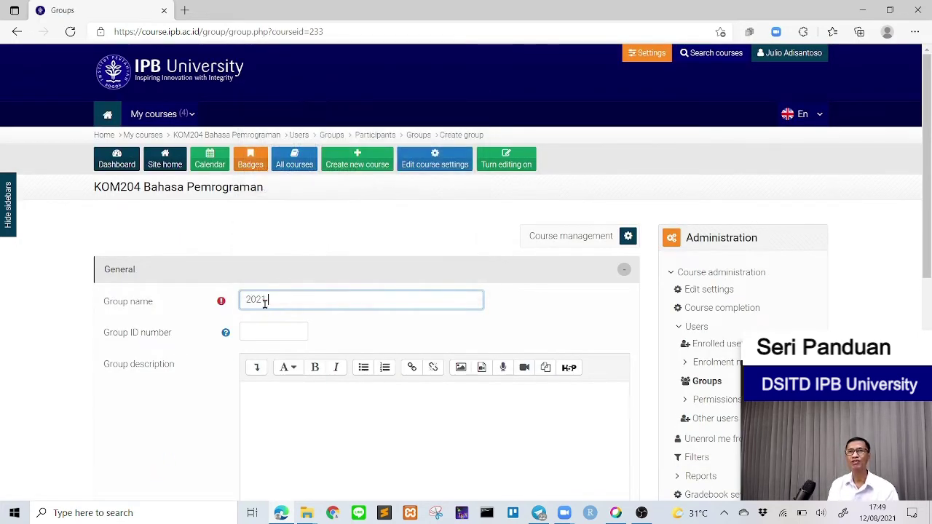
type(" Kela")
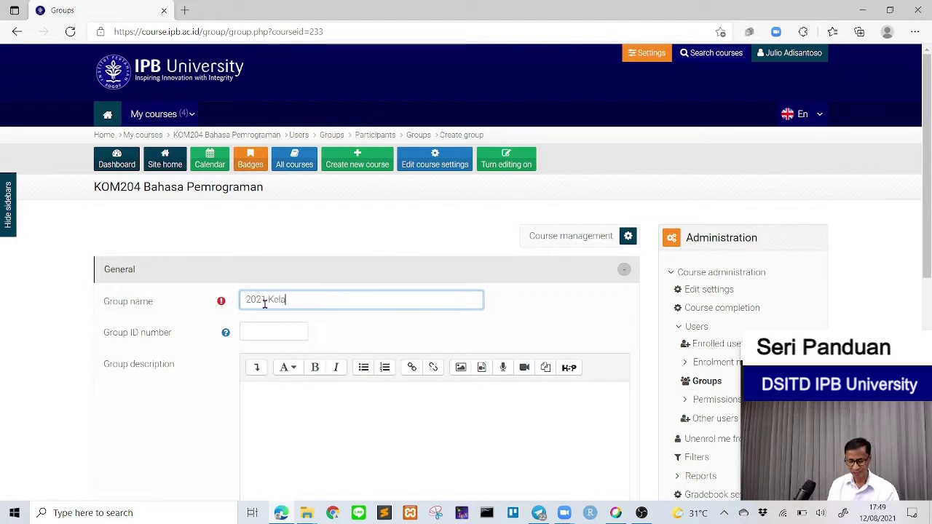
type("s Paralel 1")
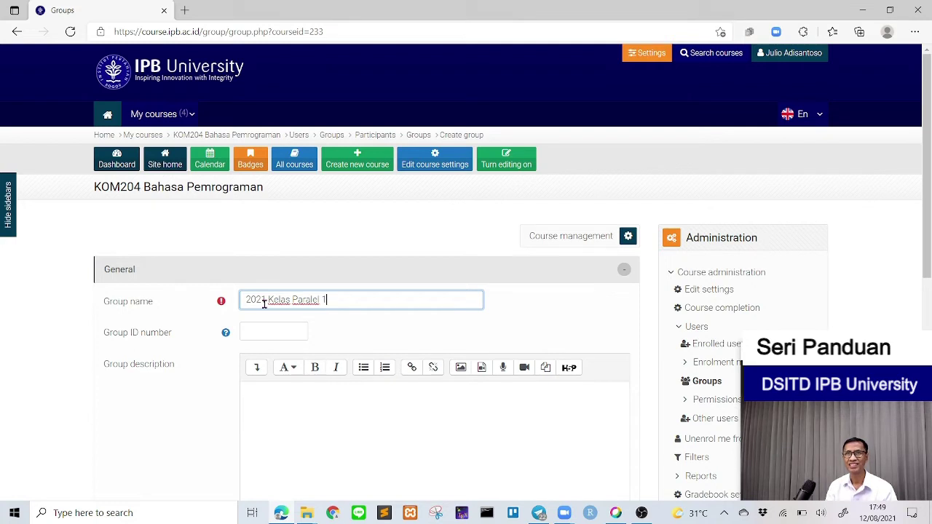
left_click(275, 330)
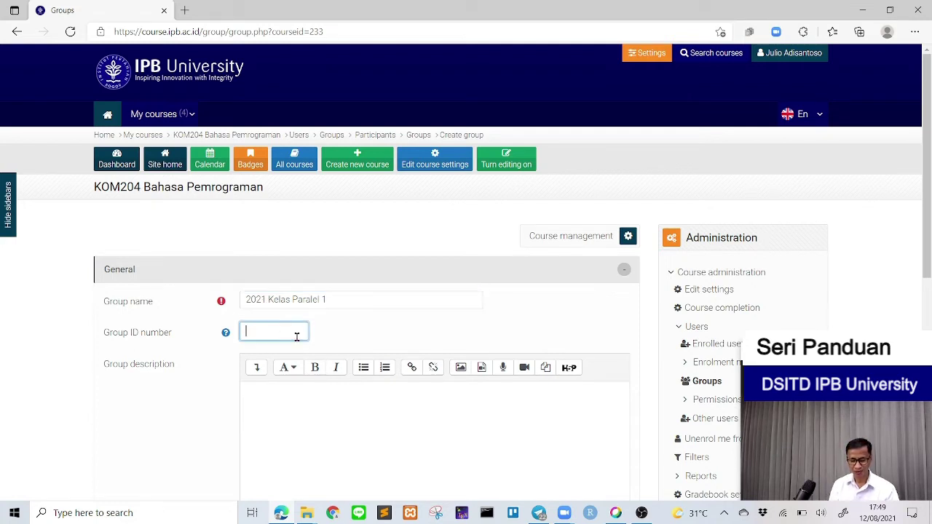
type("2021")
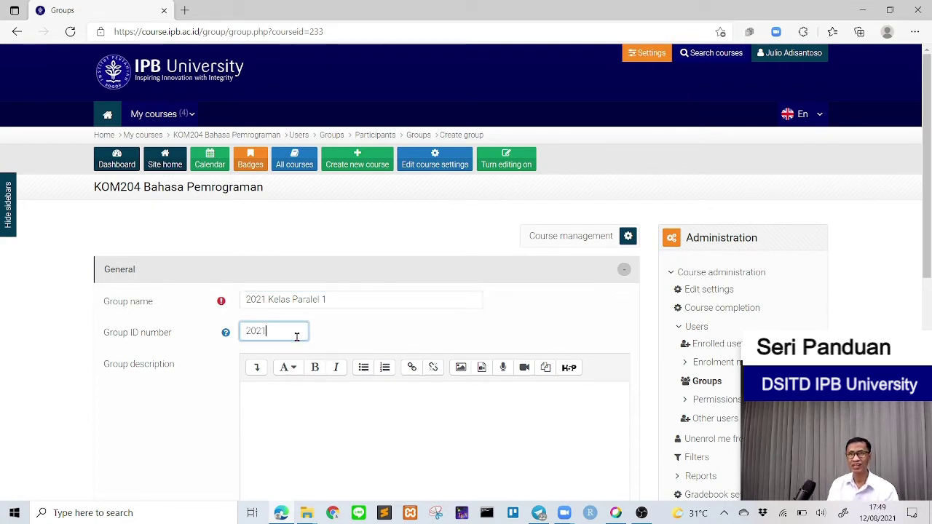
type("K1")
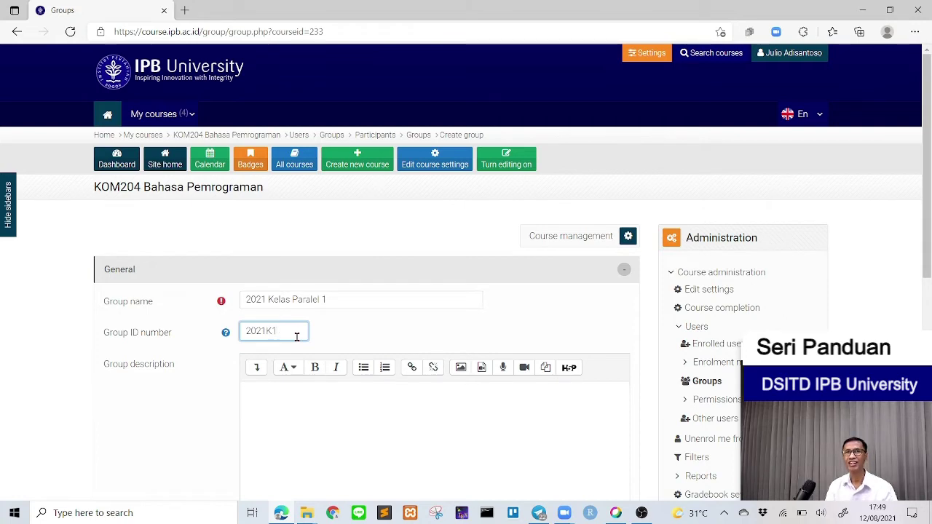
scroll(352, 337, "down", 3)
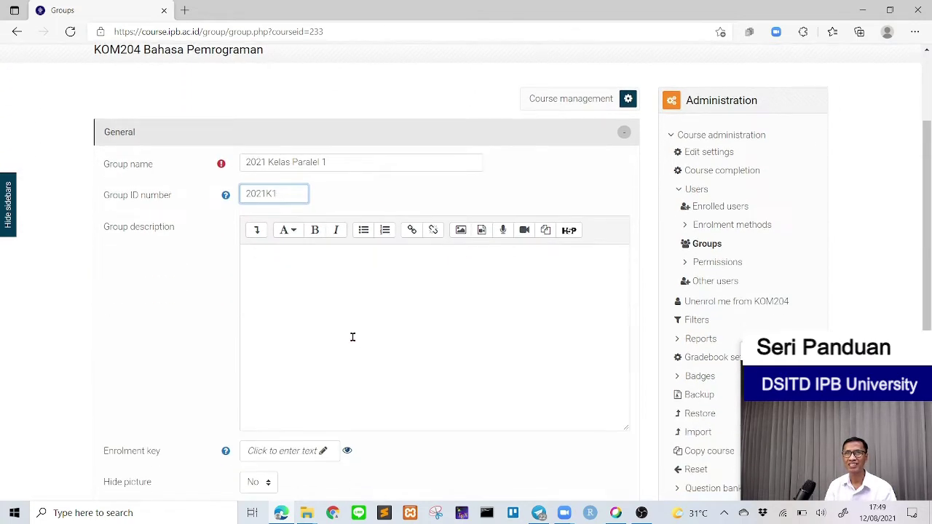
scroll(352, 337, "down", 2)
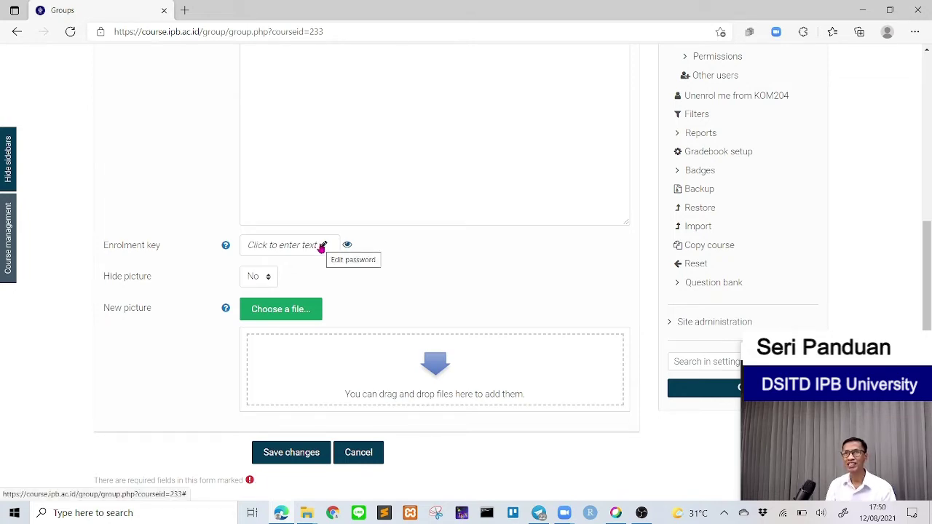
left_click(322, 246)
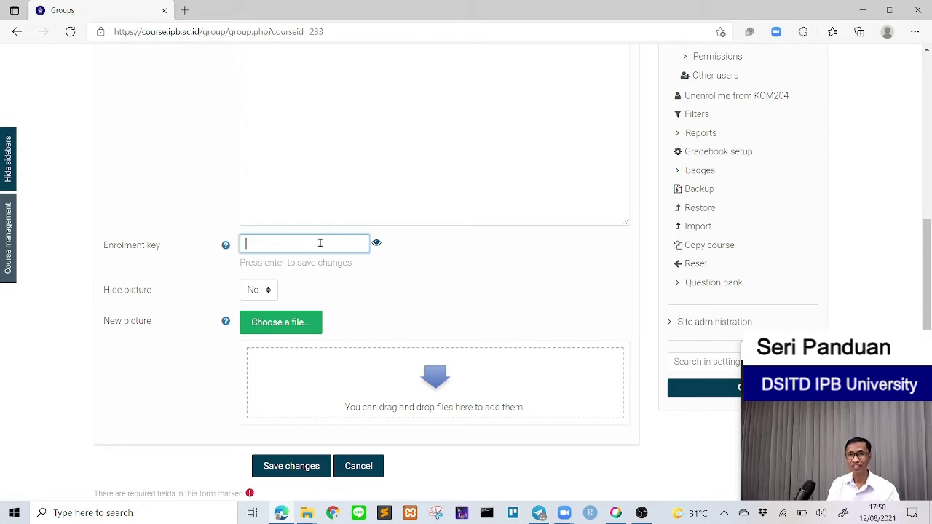
type("•••")
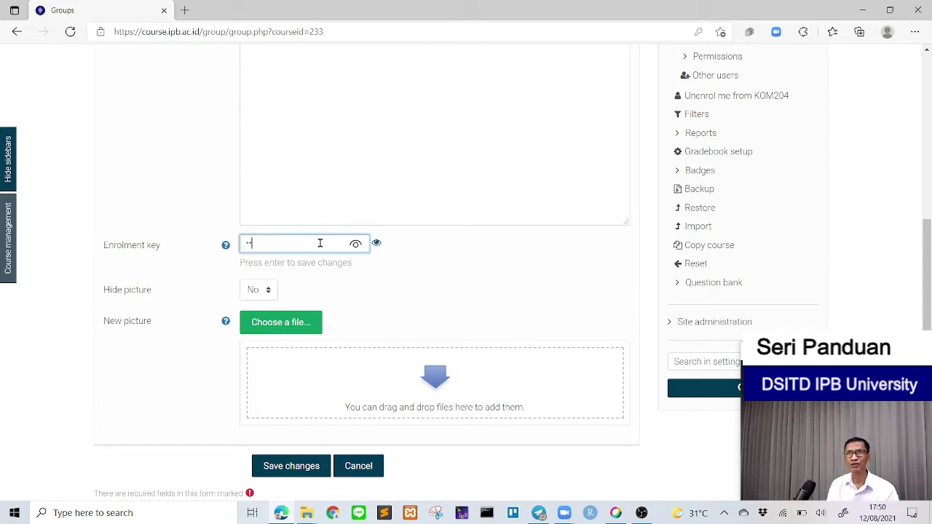
type("••")
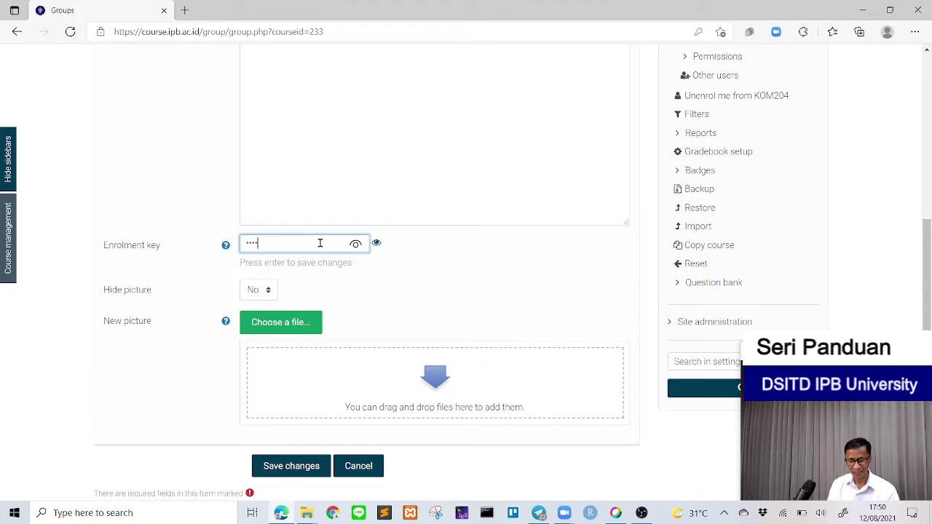
type("•")
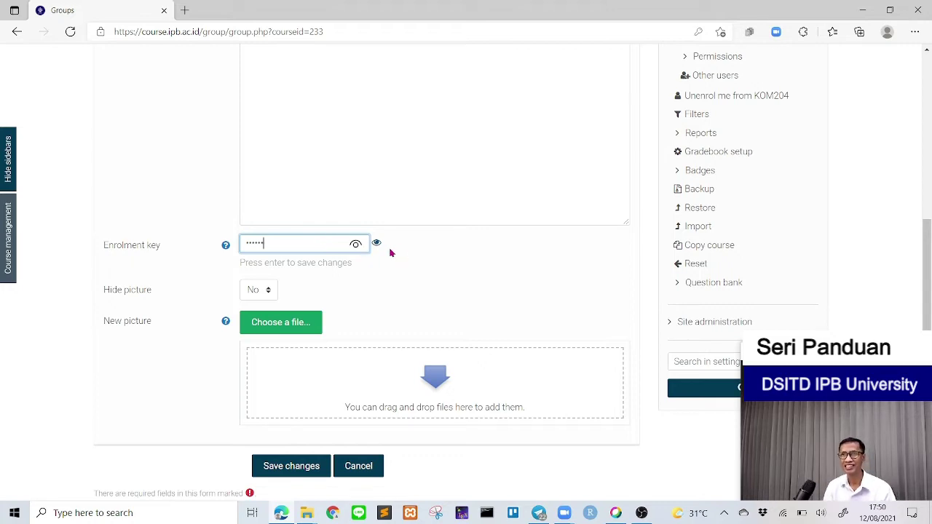
left_click(356, 244)
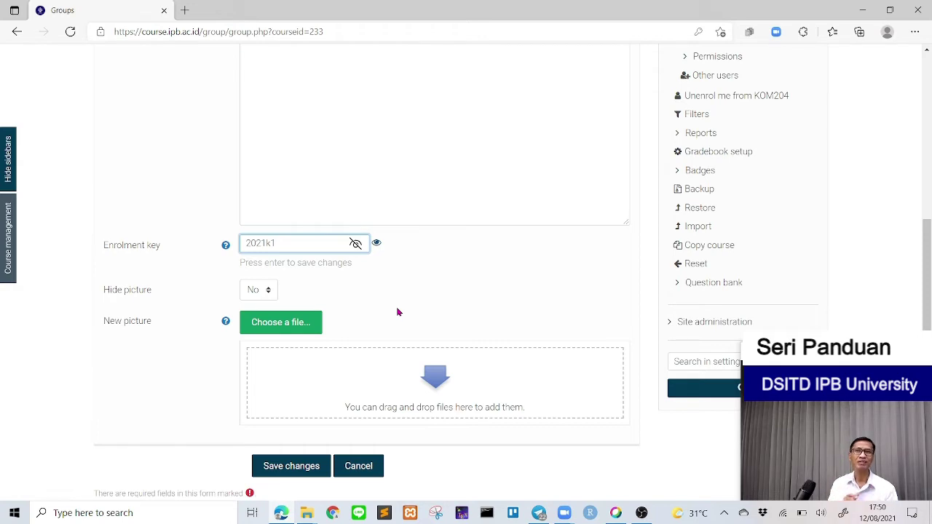
Step: Save the 2021 Kelas Paralel 1 group
left_click(292, 467)
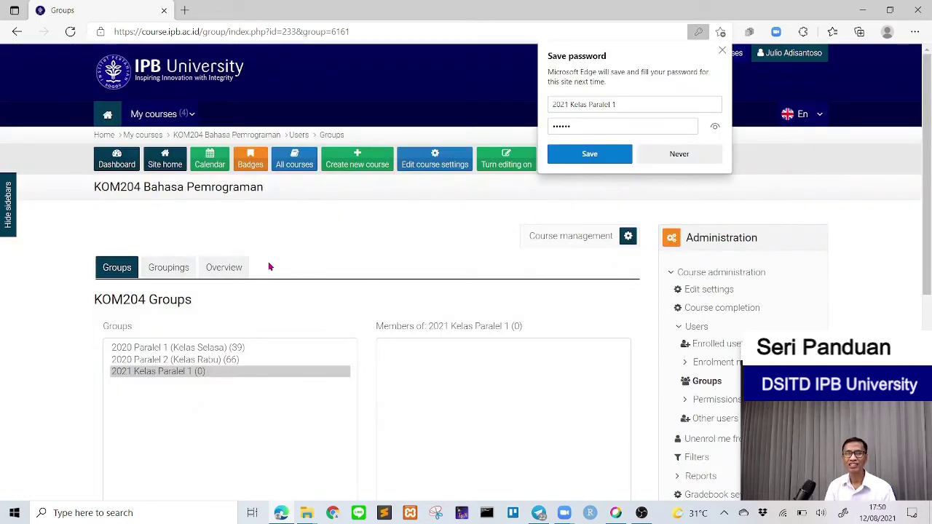
scroll(273, 264, "down", 1)
scroll(276, 262, "down", 2)
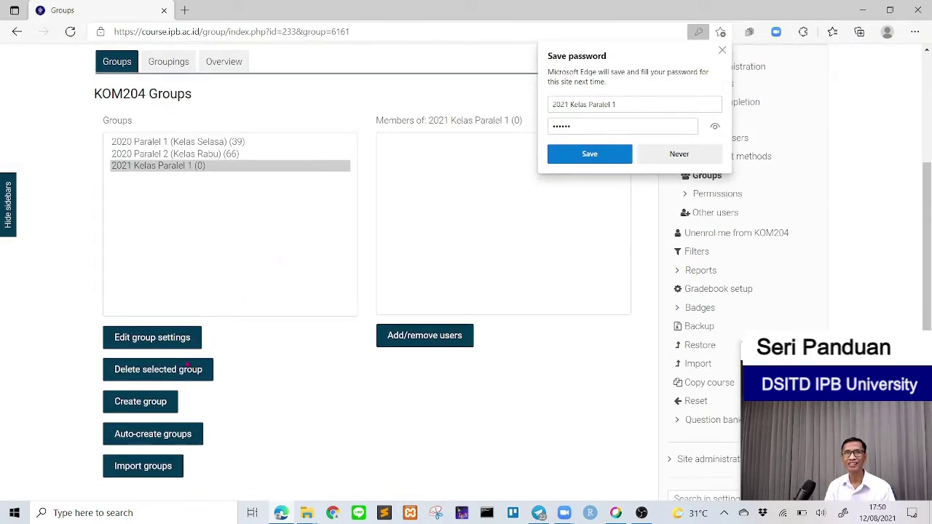
Step: Start a second group named '2021 Kelas Paralel 2' with ID number 2021K2
left_click(146, 411)
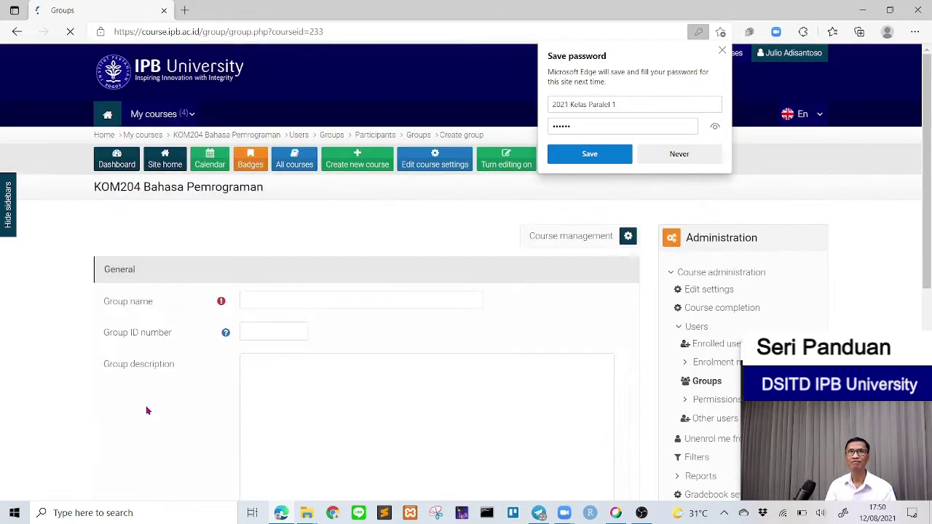
left_click(260, 301)
type("2021 Kel")
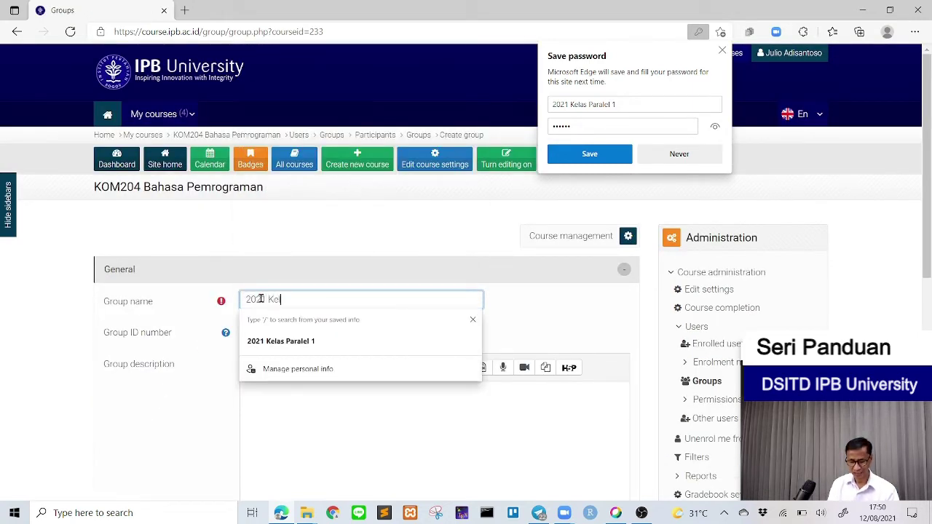
type("as Paralel 2")
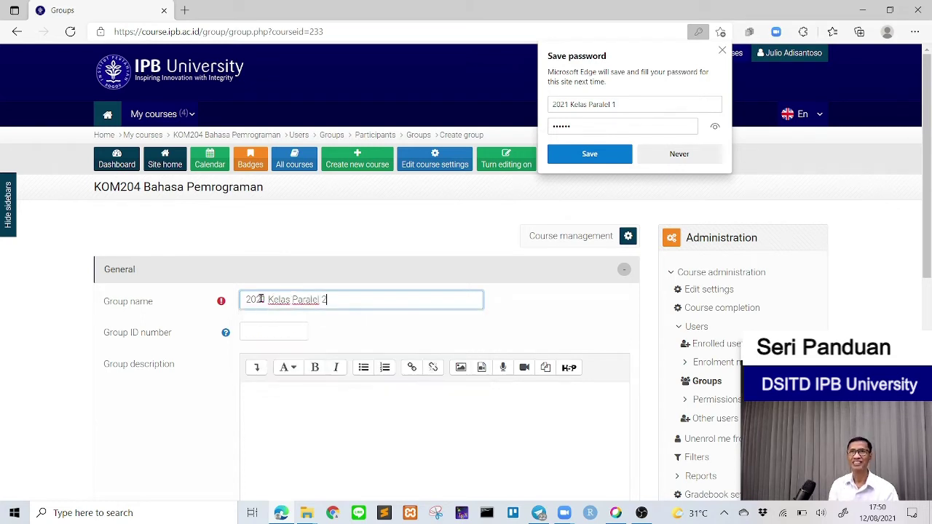
left_click(263, 331)
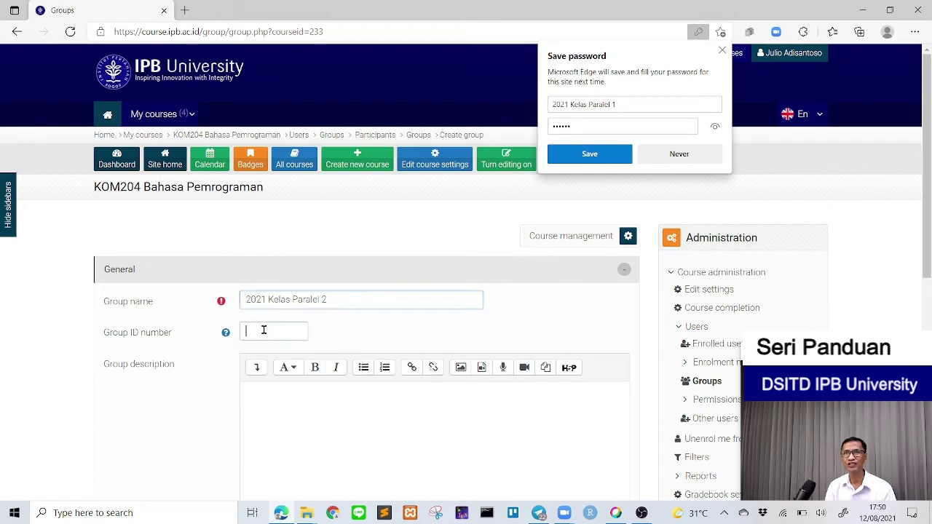
type("202")
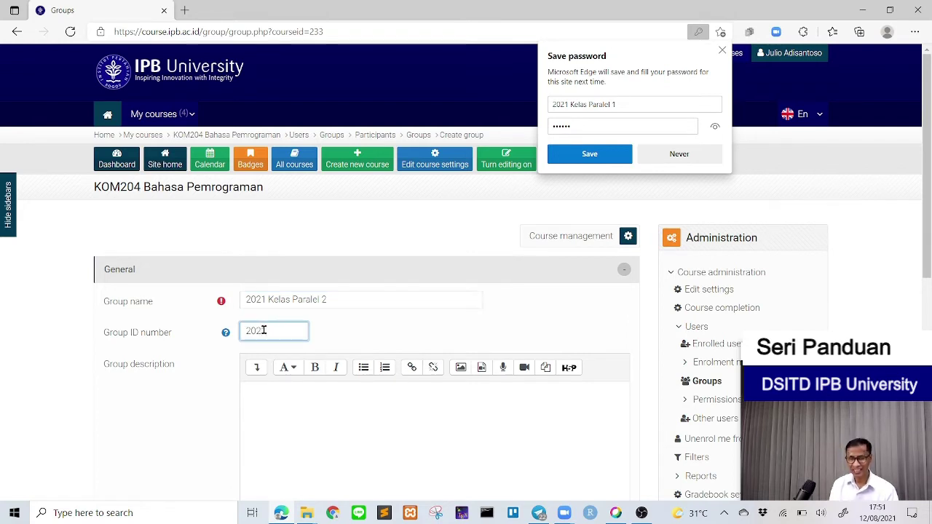
type("1K2")
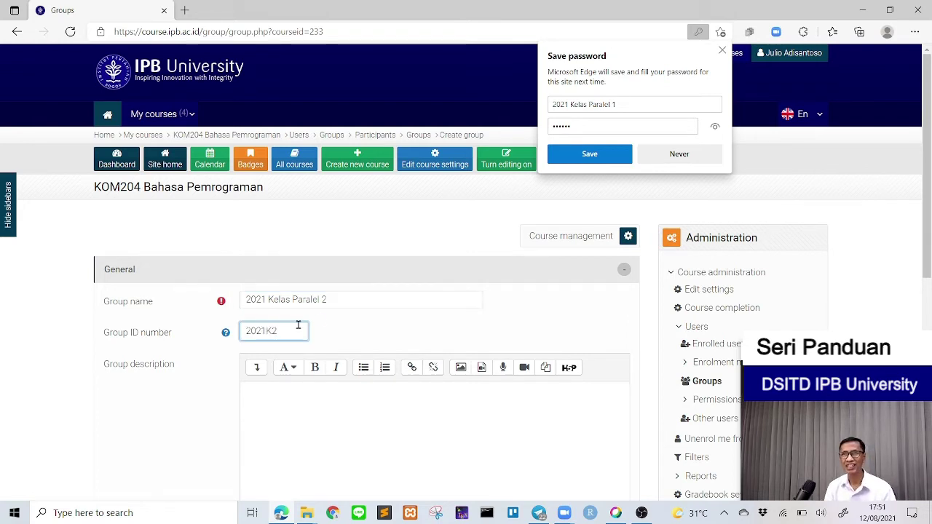
Step: Give the group an enrolment key, verify it unmasked, and save the group
scroll(395, 301, "down", 3)
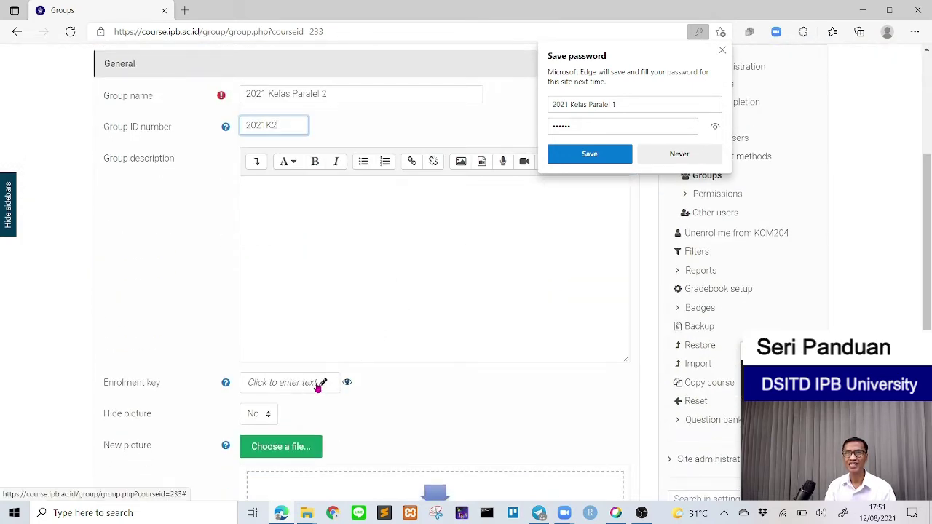
left_click(323, 384)
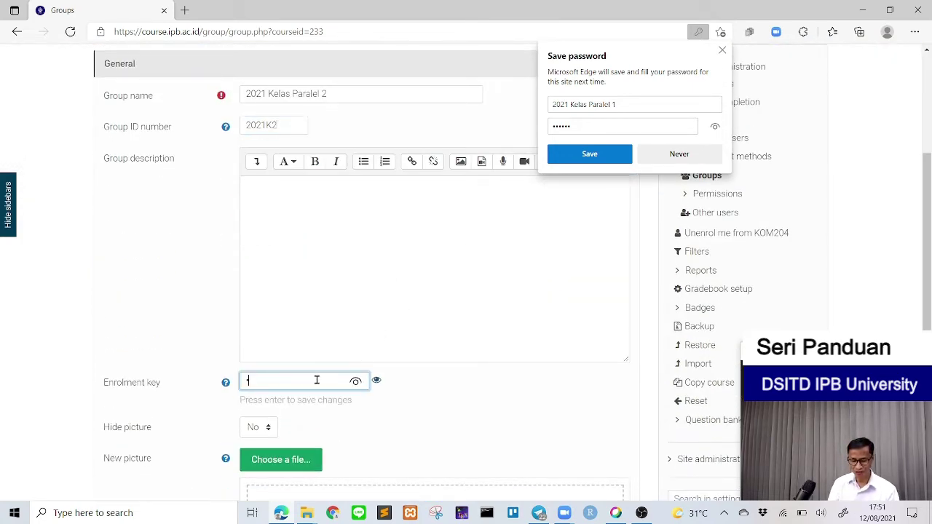
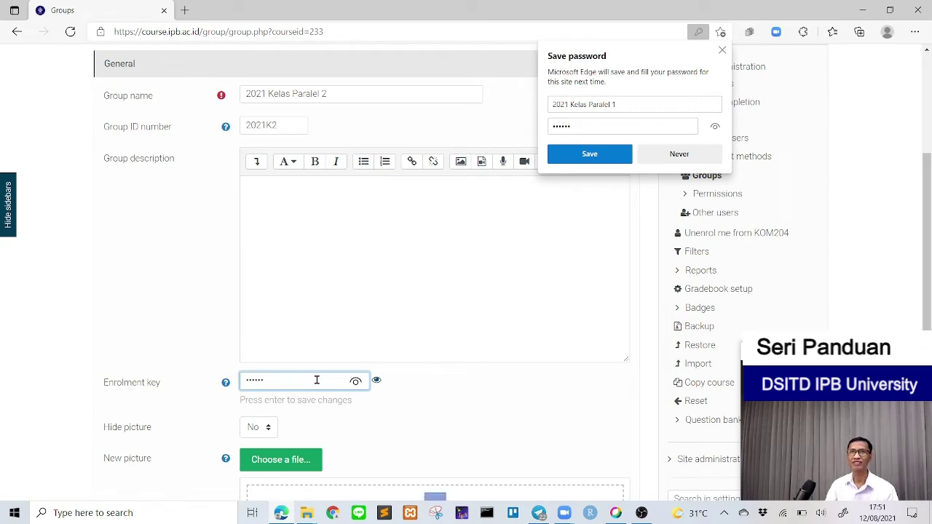
left_click(355, 381)
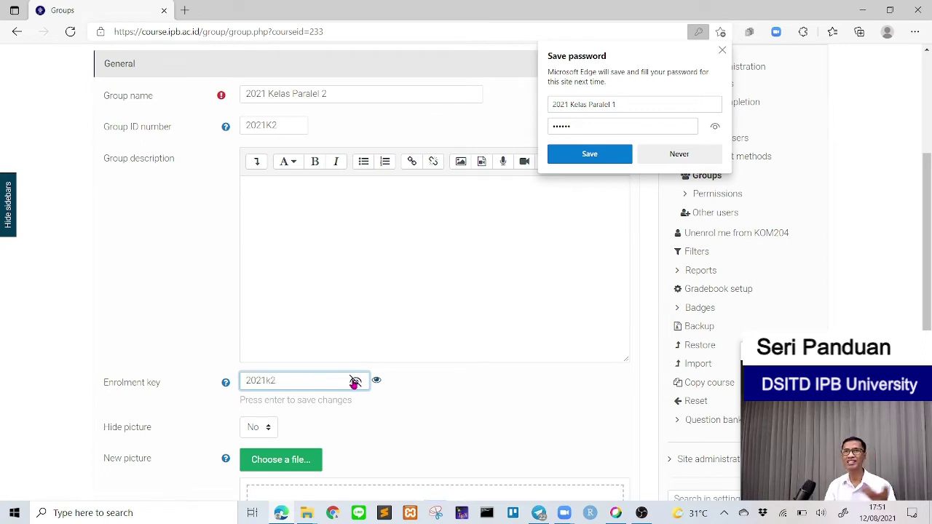
scroll(355, 382, "down", 3)
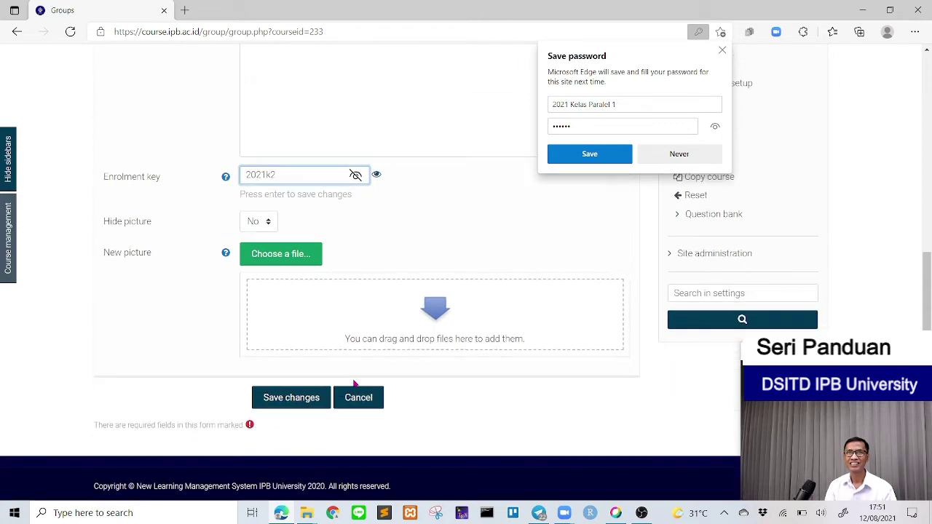
left_click(291, 397)
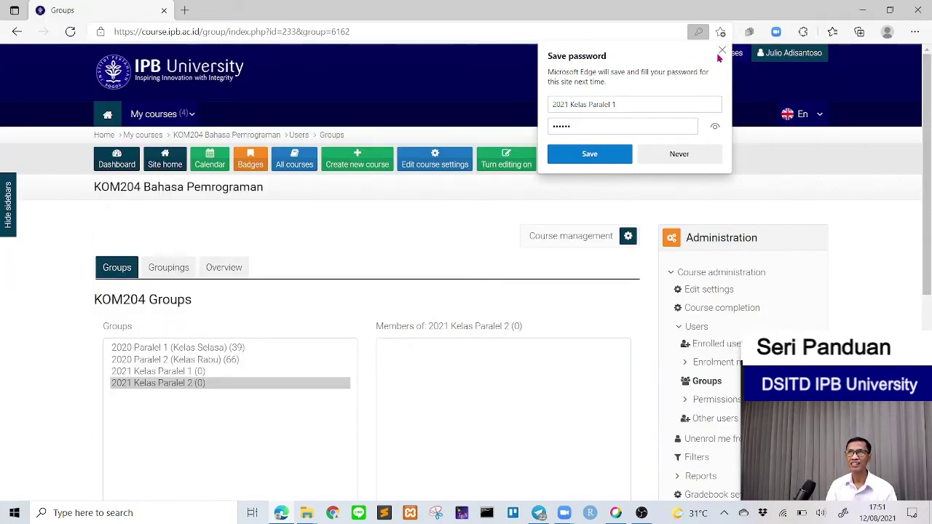
Step: Dismiss Edge's save-password popup, enable Self enrolment (Student), and open its settings
left_click(722, 52)
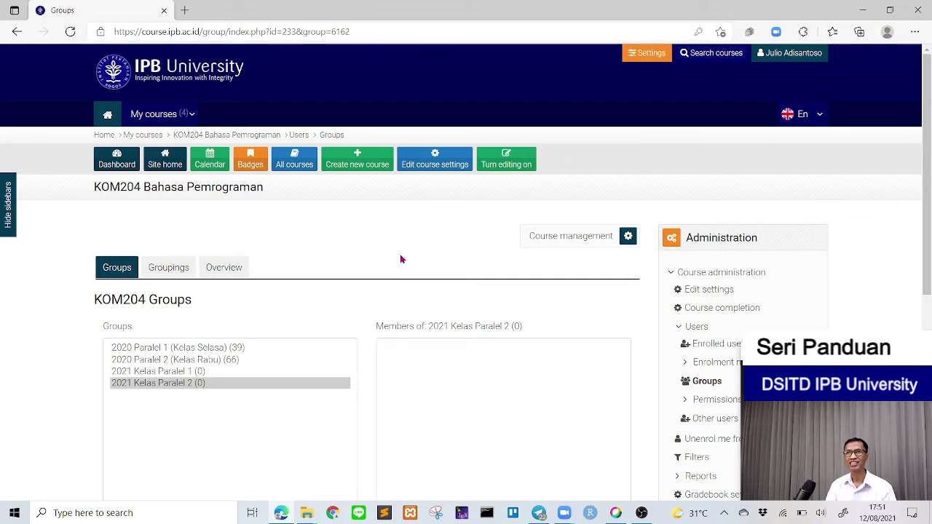
scroll(400, 259, "down", 1)
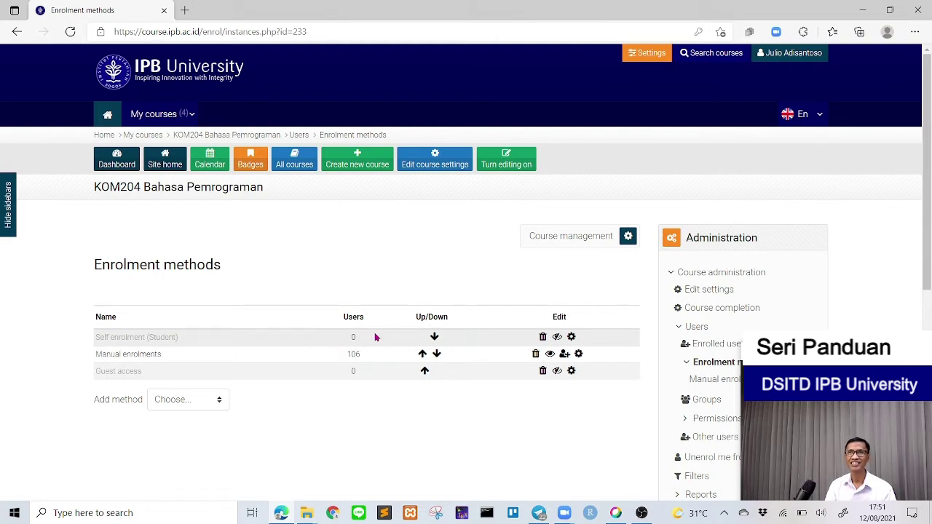
left_click(557, 338)
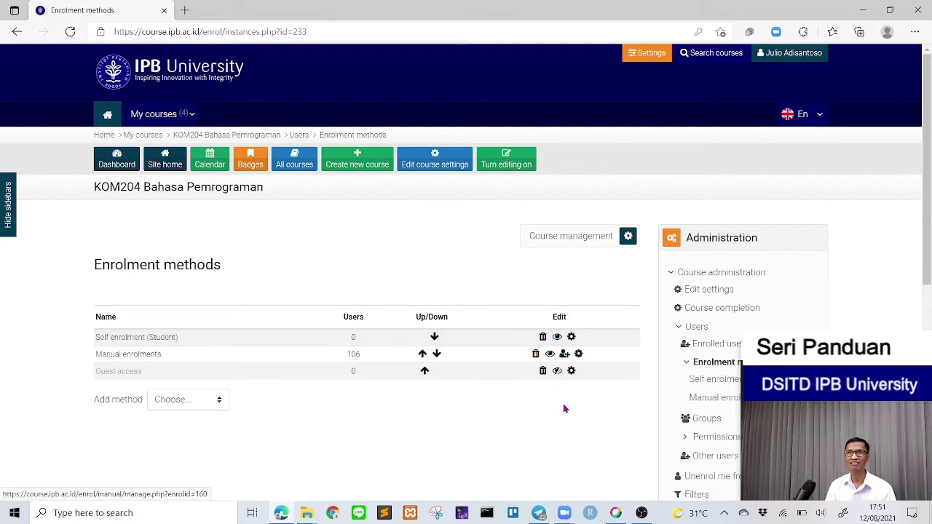
left_click(572, 339)
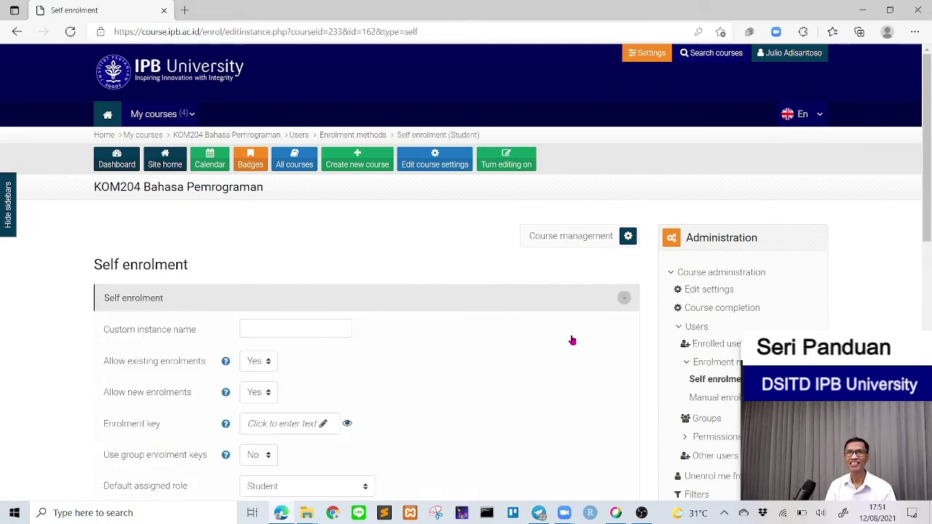
Step: Enter a self enrolment key and reveal it to verify the value
scroll(433, 318, "down", 2)
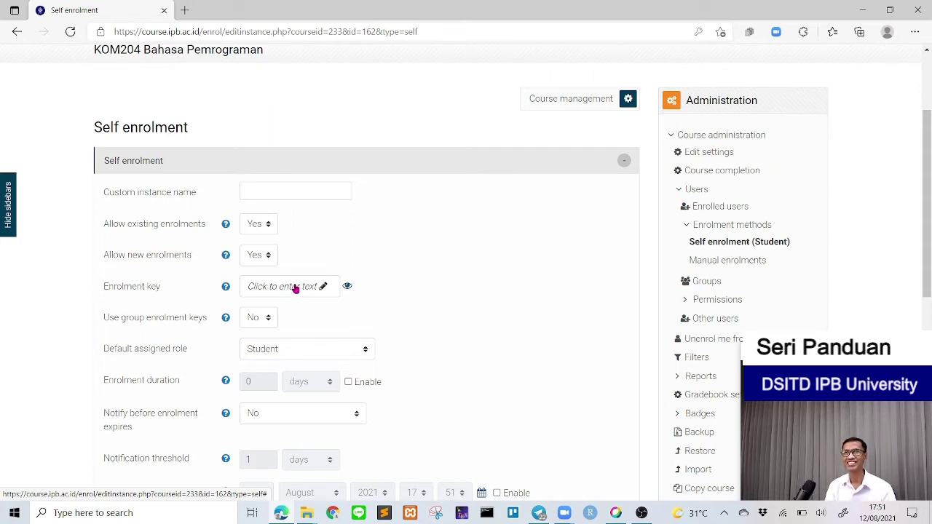
left_click(323, 287)
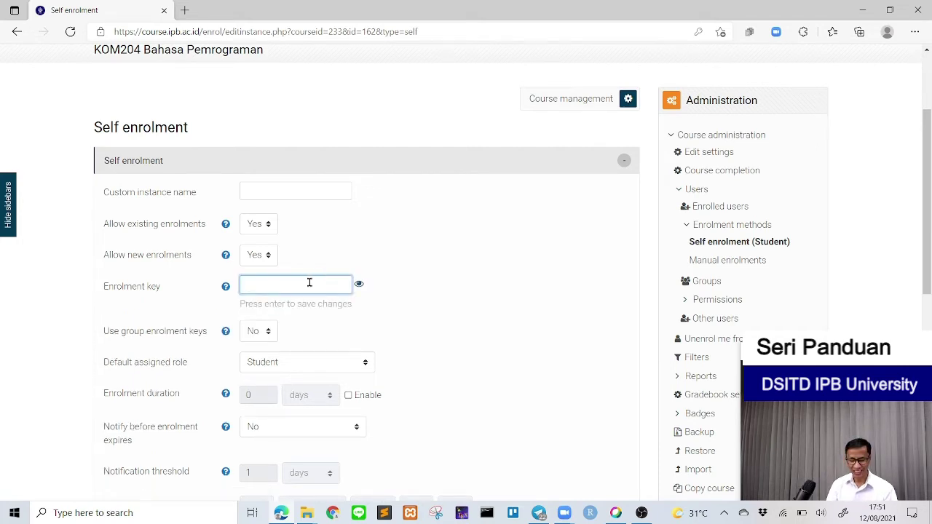
type("••••••")
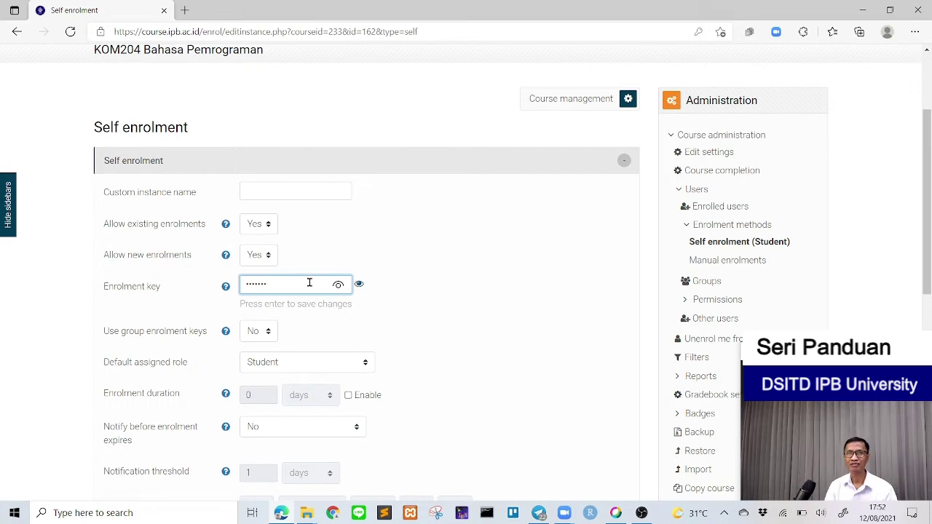
left_click(338, 284)
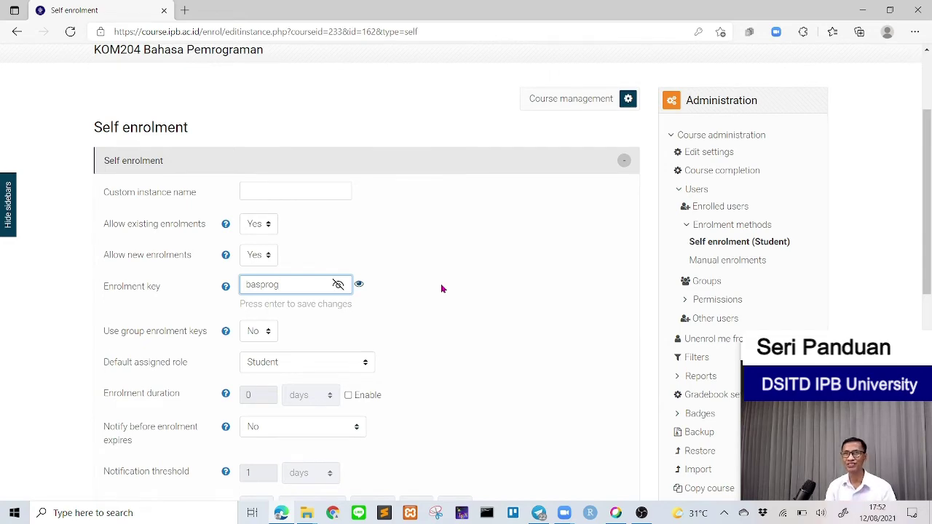
scroll(441, 289, "up", 2)
scroll(441, 289, "down", 6)
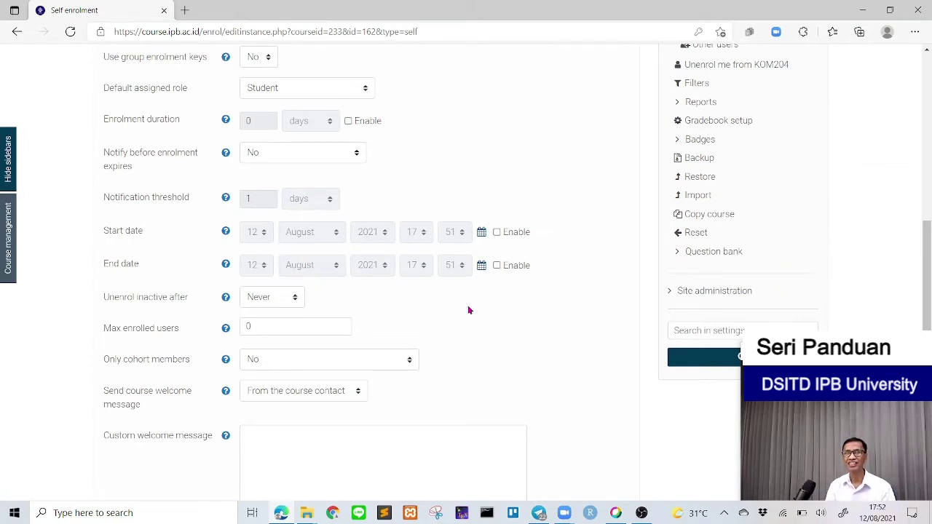
Step: Set Unenrol inactive after to 1000 days on the Self enrolment form
scroll(469, 311, "down", 1)
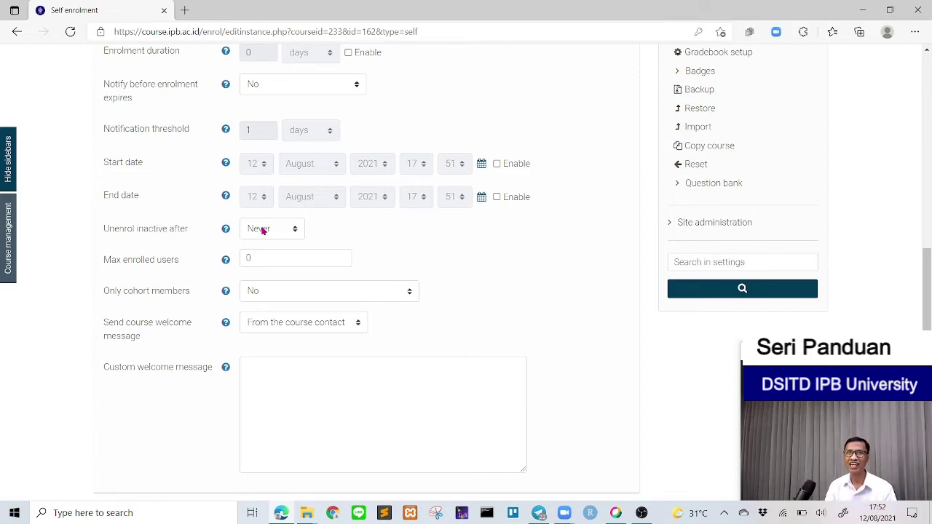
left_click(298, 235)
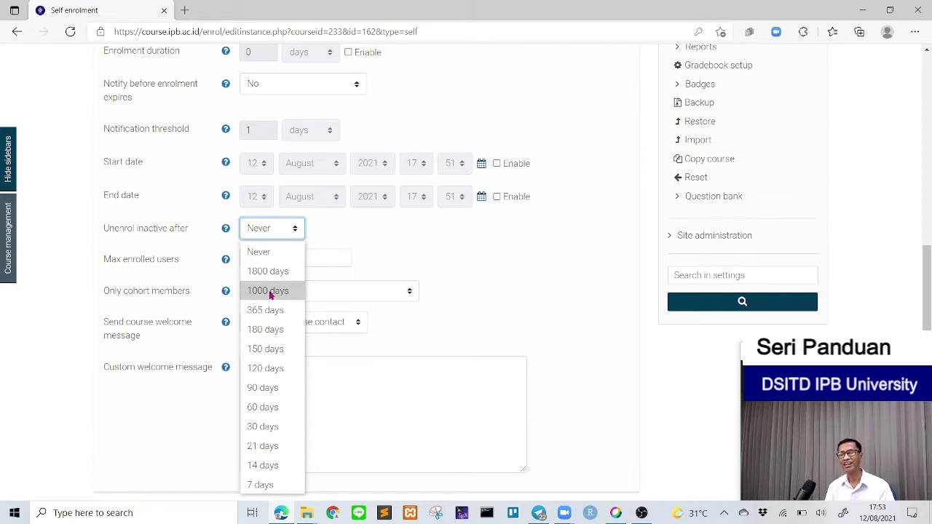
left_click(270, 294)
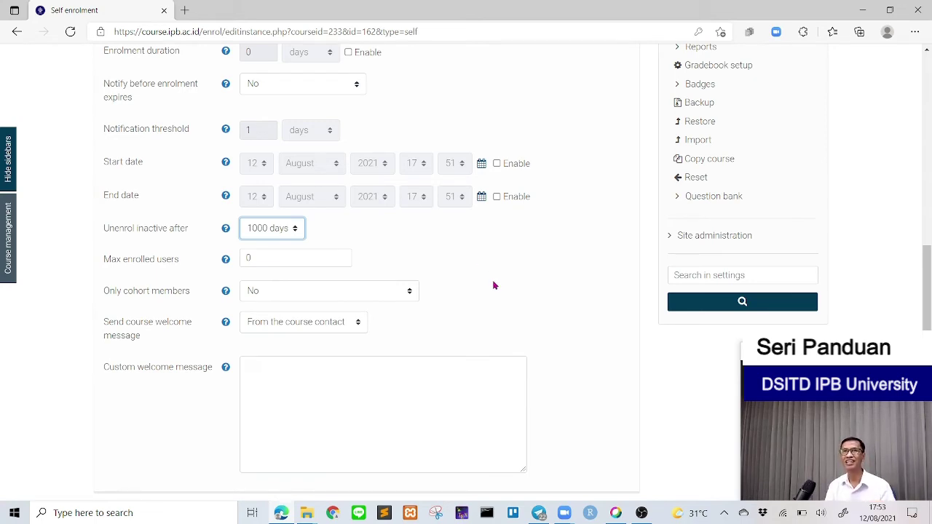
scroll(493, 285, "up", 2)
scroll(493, 285, "down", 4)
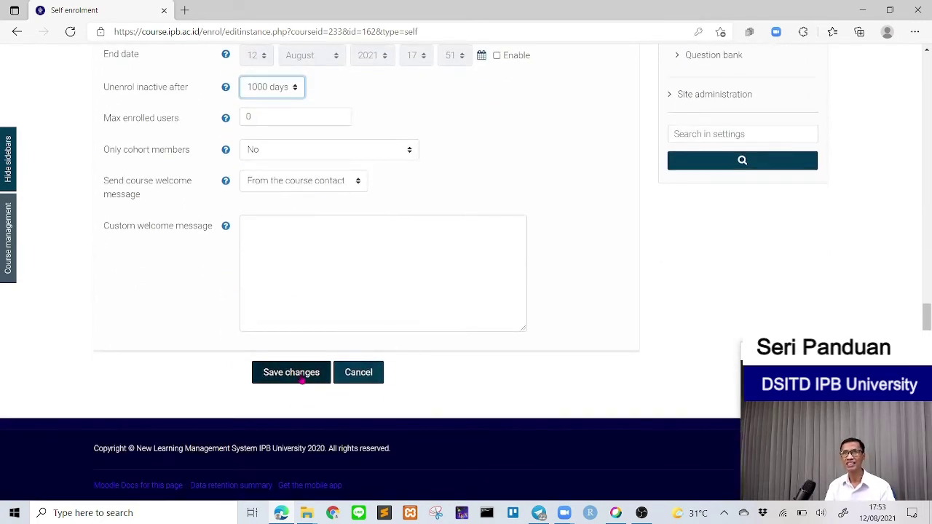
Step: Save the KOM204 Self enrolment settings
left_click(302, 376)
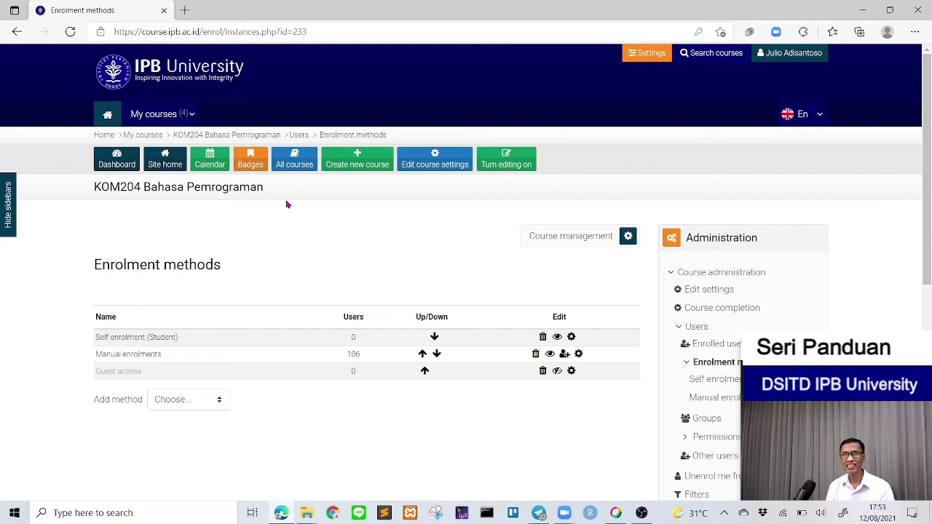
Step: Return to the KOM204 Bahasa Pemrograman course page and turn editing on
left_click(229, 139)
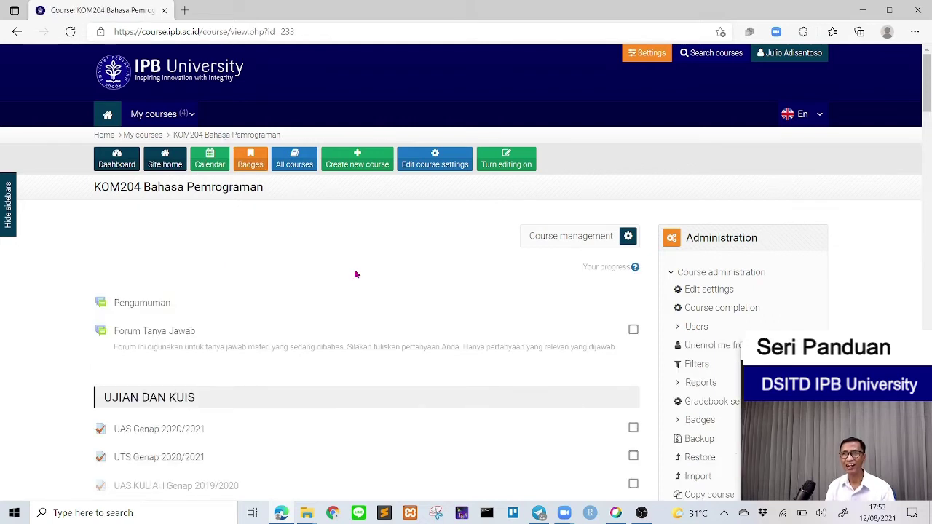
scroll(358, 277, "down", 2)
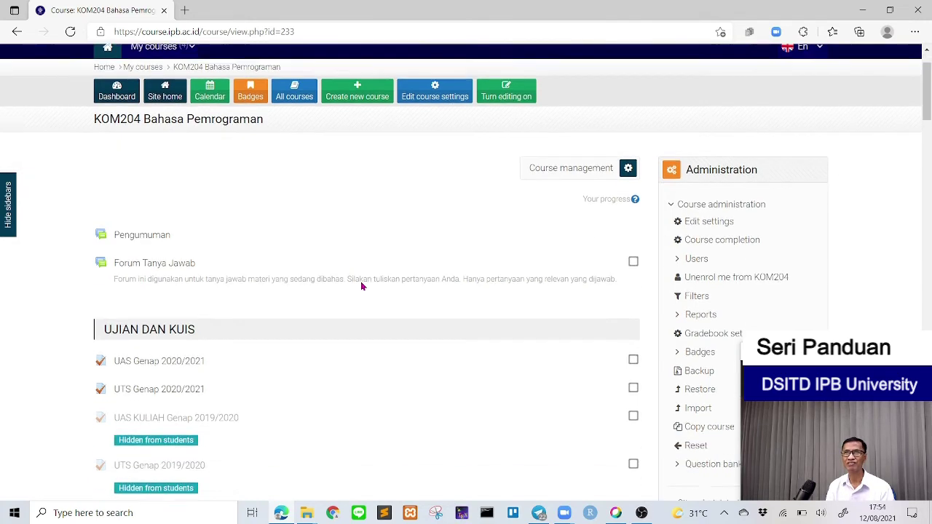
scroll(361, 282, "down", 1)
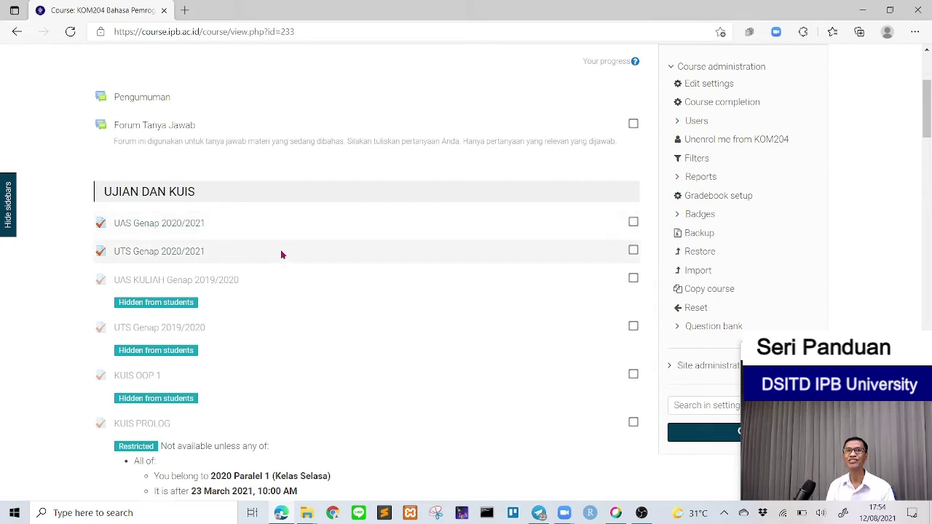
scroll(316, 277, "down", 3)
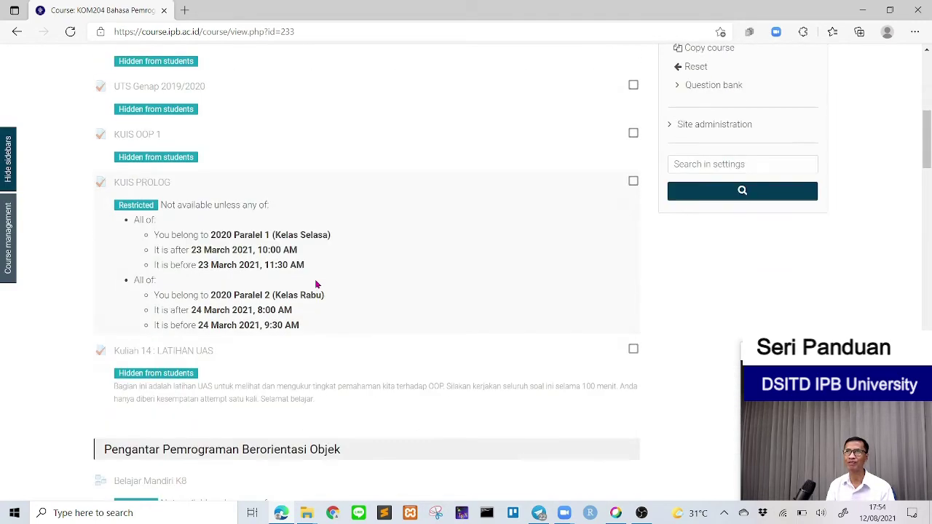
scroll(316, 285, "up", 2)
scroll(316, 284, "up", 4)
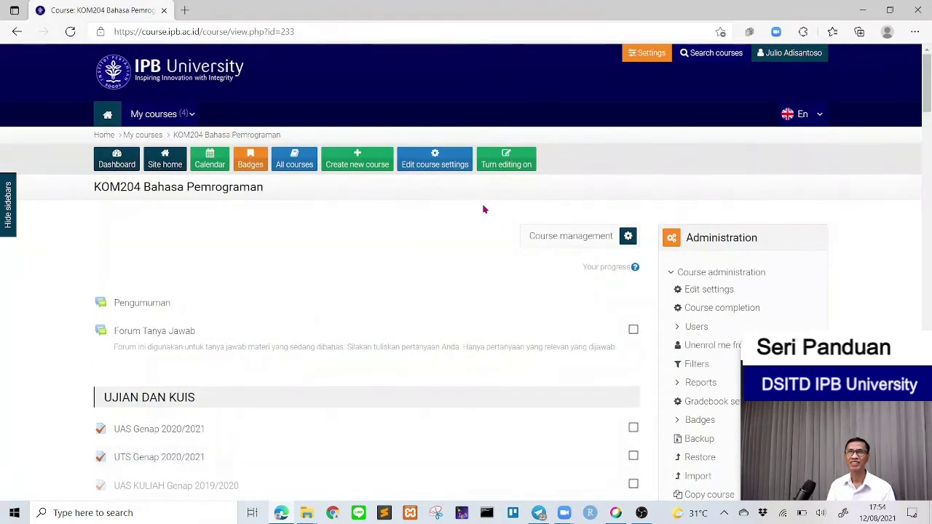
left_click(512, 159)
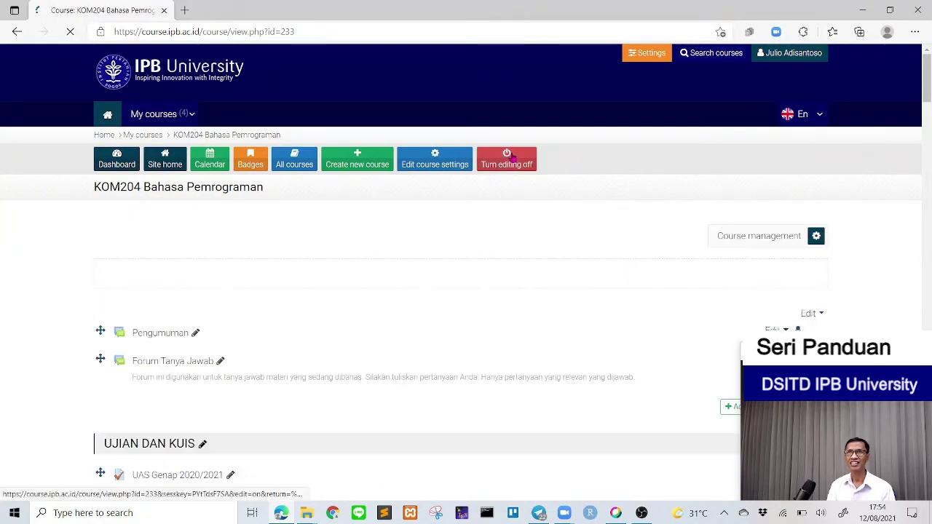
Step: Open Edit settings for [SLIDE] Review Array 1D in the Pengantar Pemrograman Berorientasi Objek section
scroll(477, 327, "down", 7)
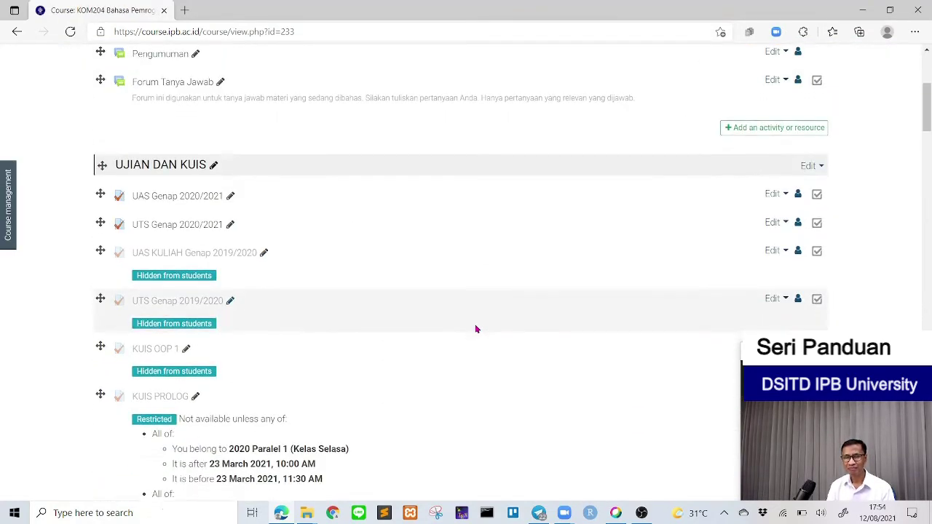
scroll(477, 329, "down", 8)
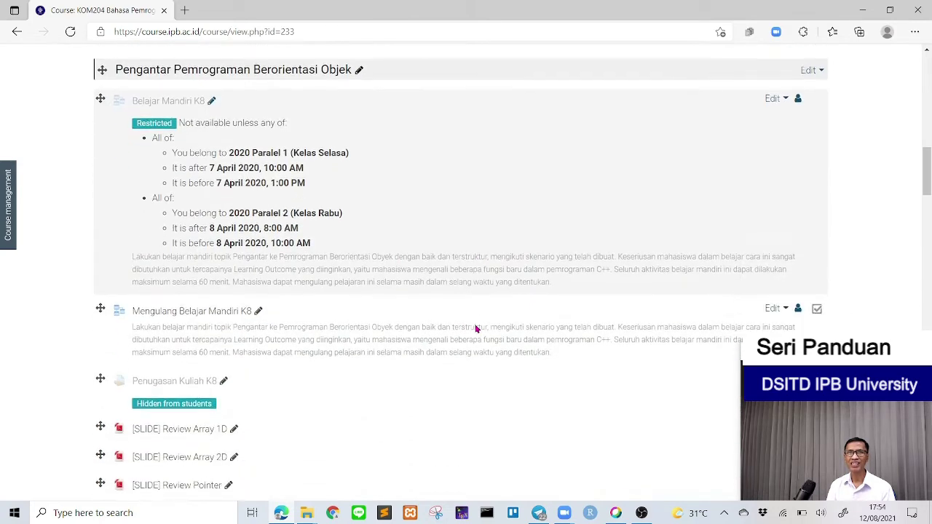
scroll(475, 325, "down", 1)
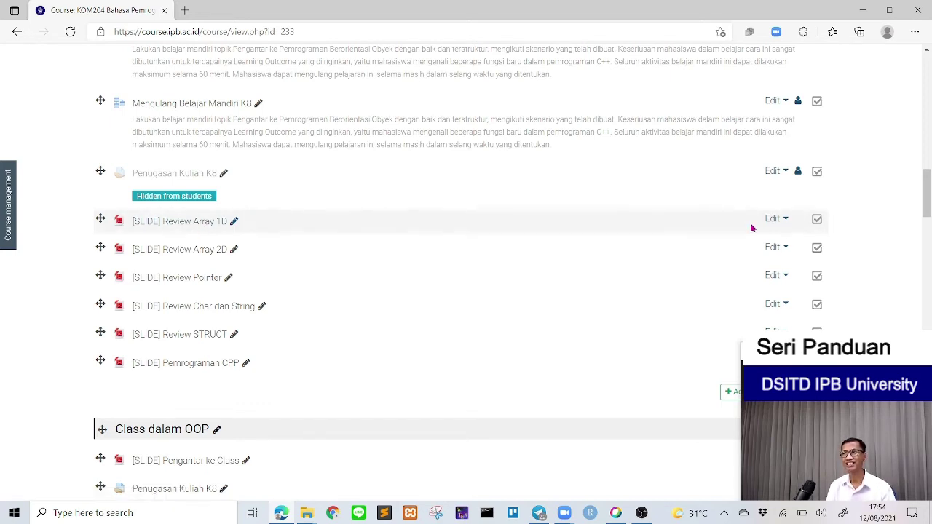
left_click(773, 222)
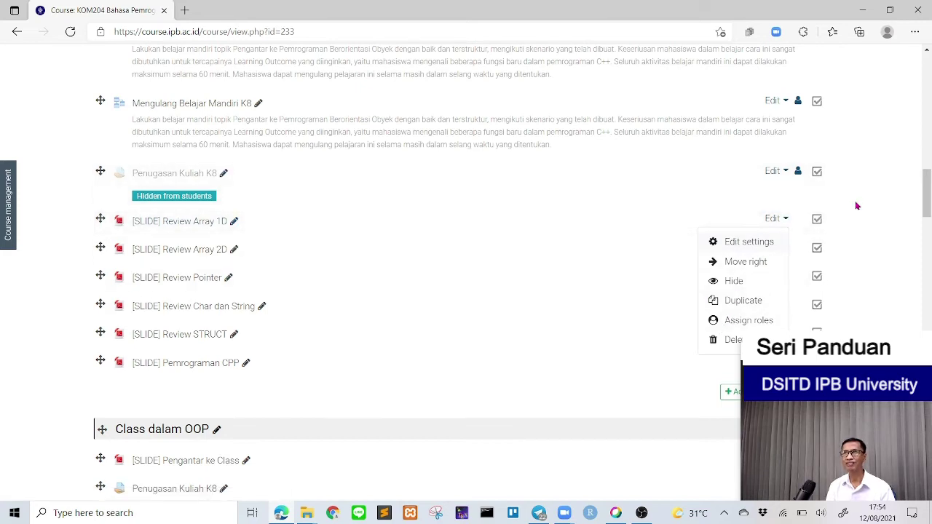
key("Escape")
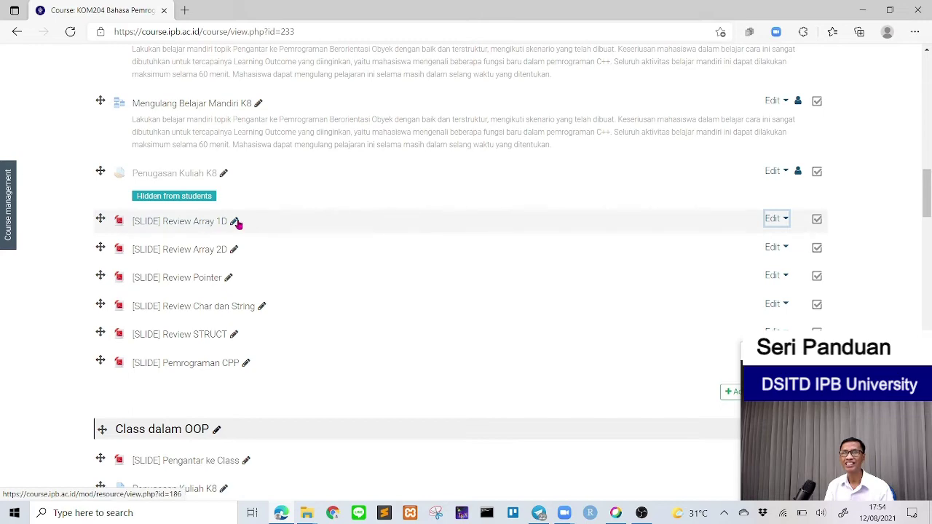
left_click(773, 219)
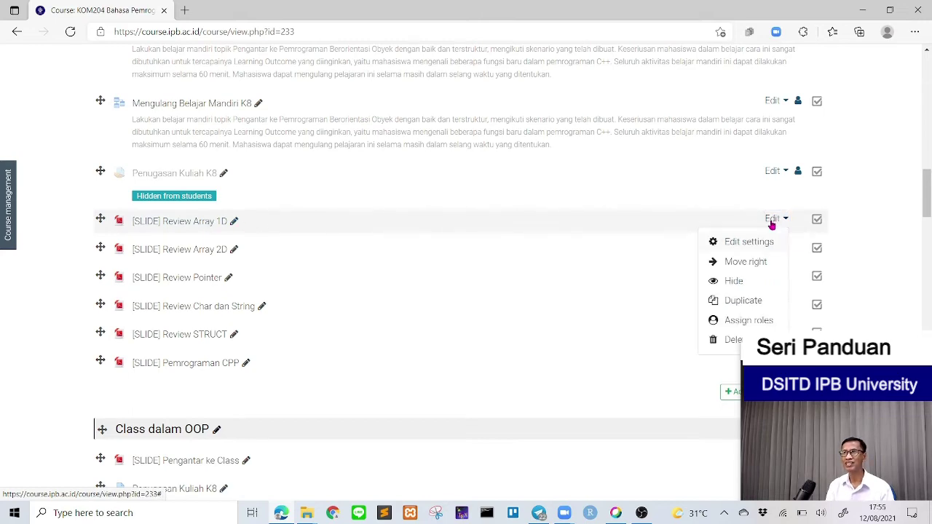
left_click(754, 243)
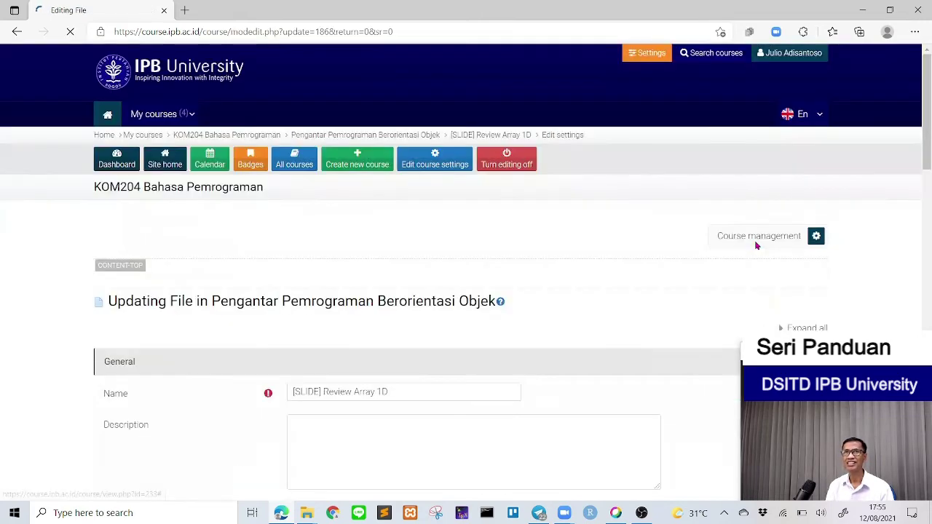
Step: Under Restrict access, add a Group restriction for 2020 Paralel 1 (Kelas Selasa)
scroll(522, 243, "down", 6)
scroll(522, 243, "down", 1)
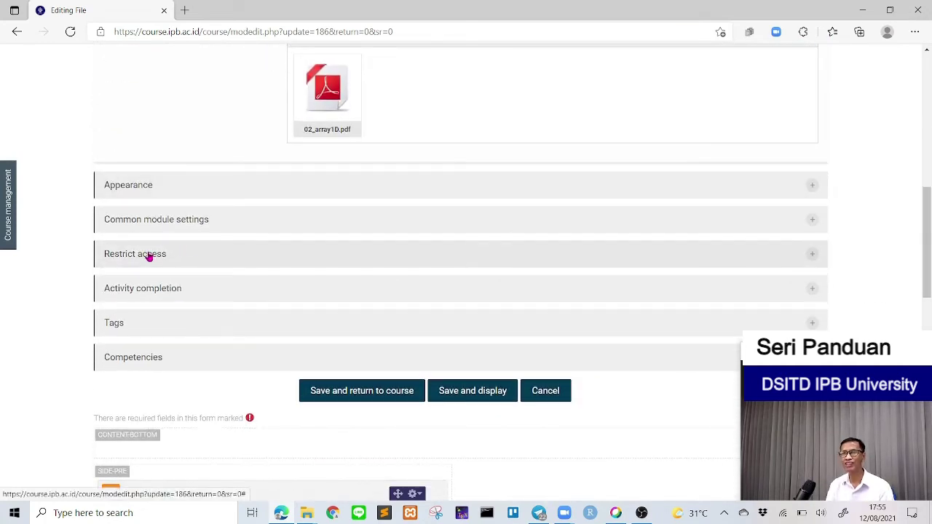
left_click(149, 255)
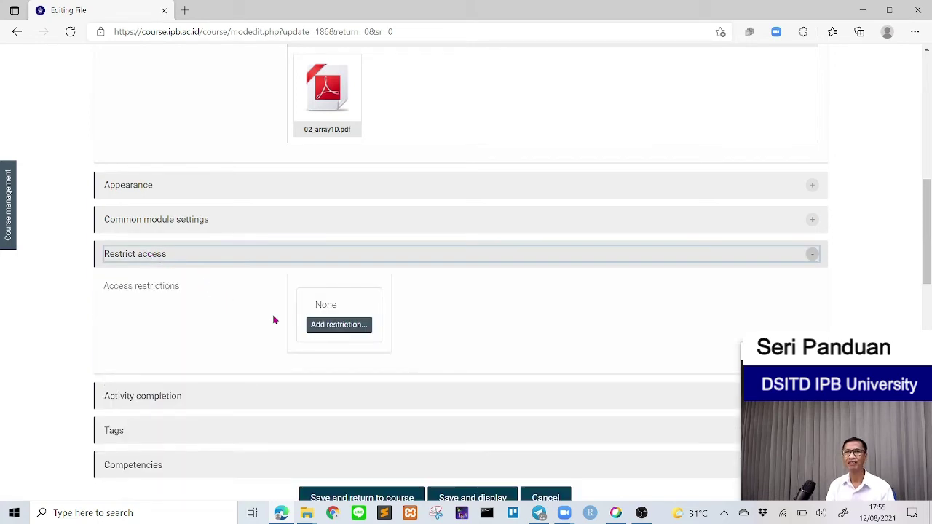
left_click(347, 328)
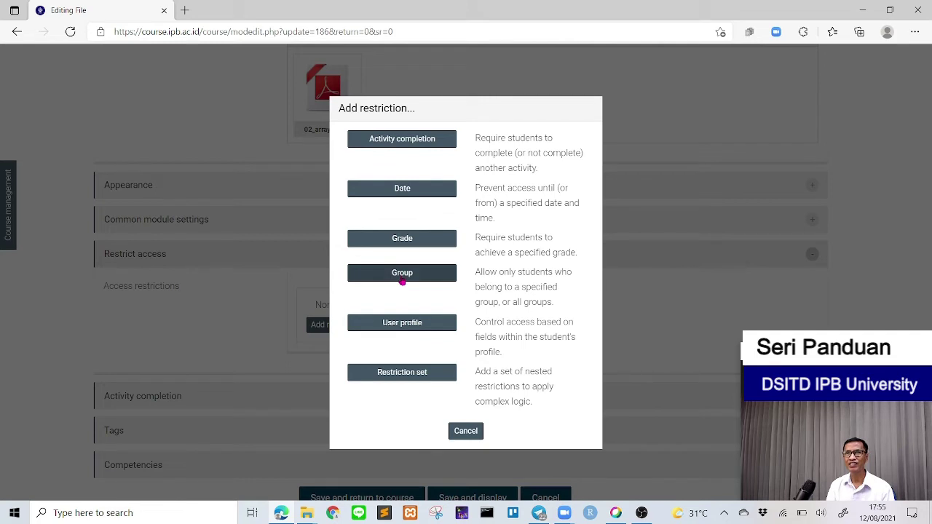
left_click(401, 279)
left_click(442, 345)
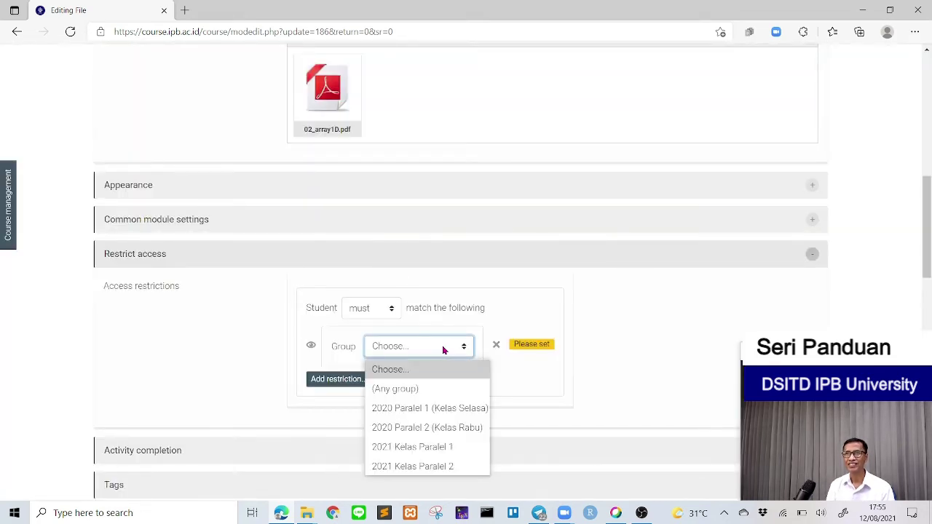
left_click(412, 410)
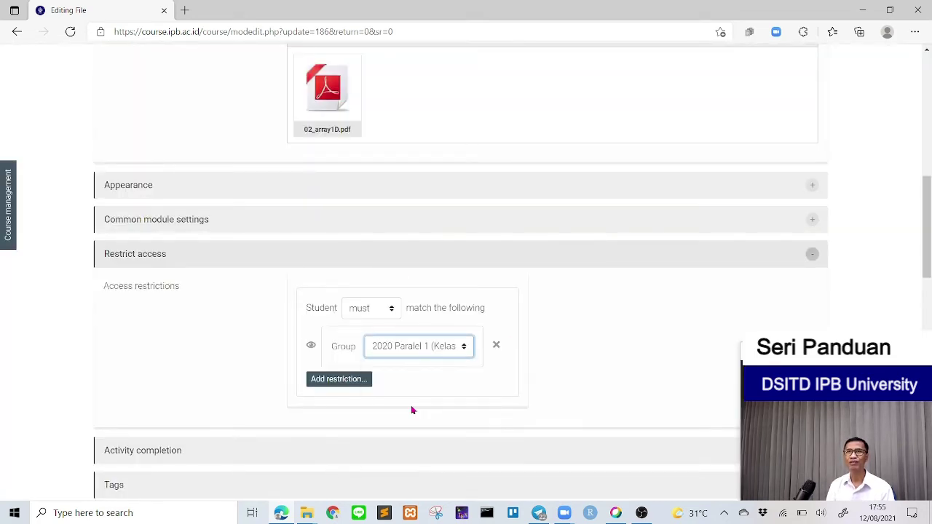
Step: Add a second Group restriction for 2020 Paralel 2 (Kelas Rabu), match any, then save and return to course
left_click(354, 385)
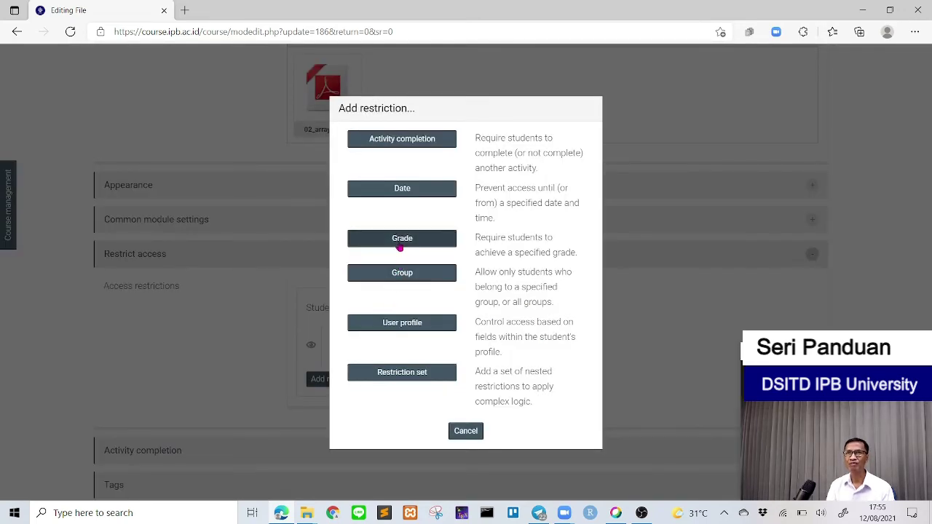
left_click(402, 273)
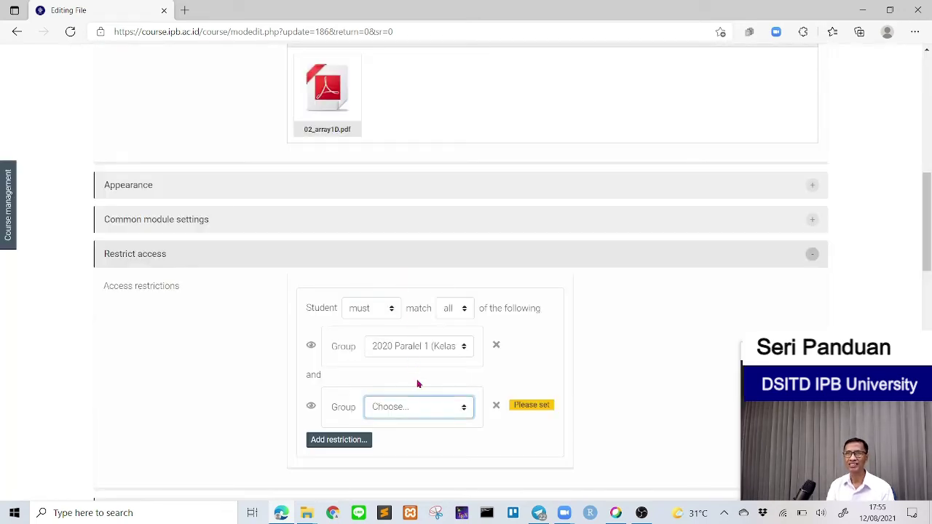
left_click(420, 410)
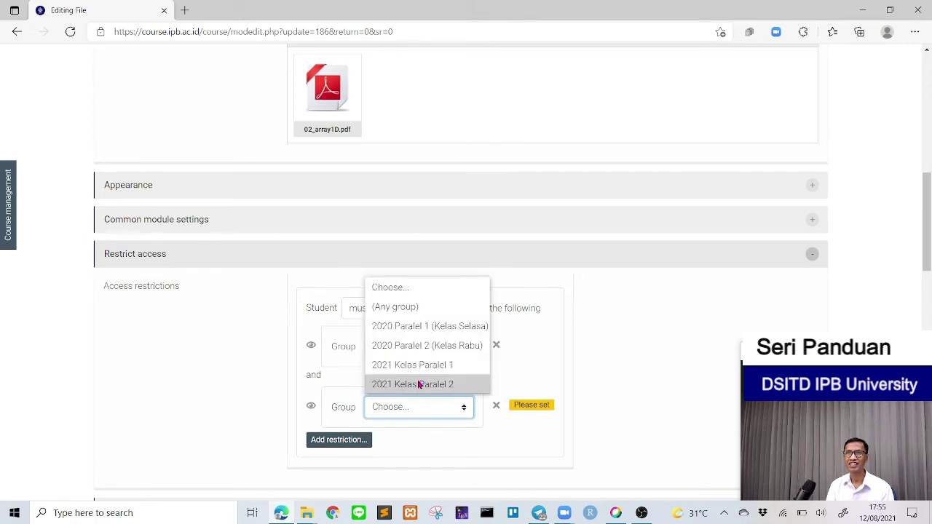
left_click(409, 347)
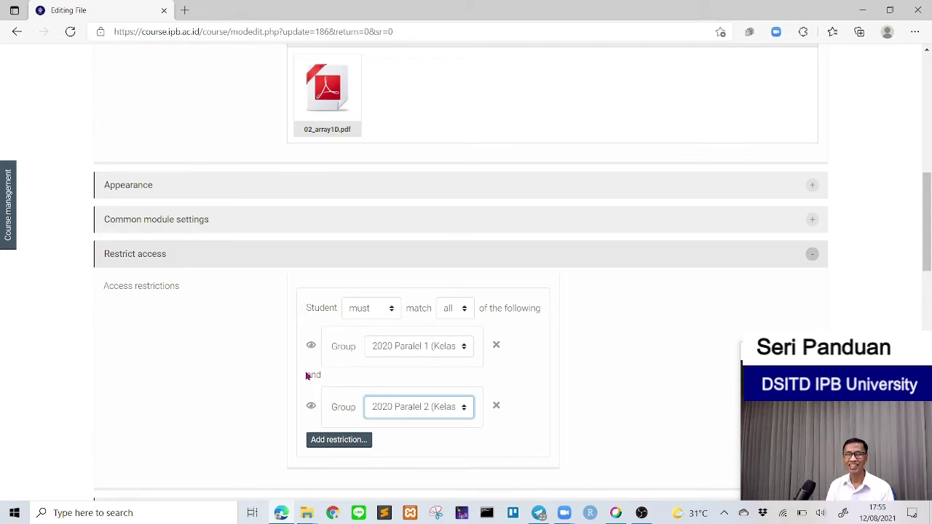
left_click(463, 311)
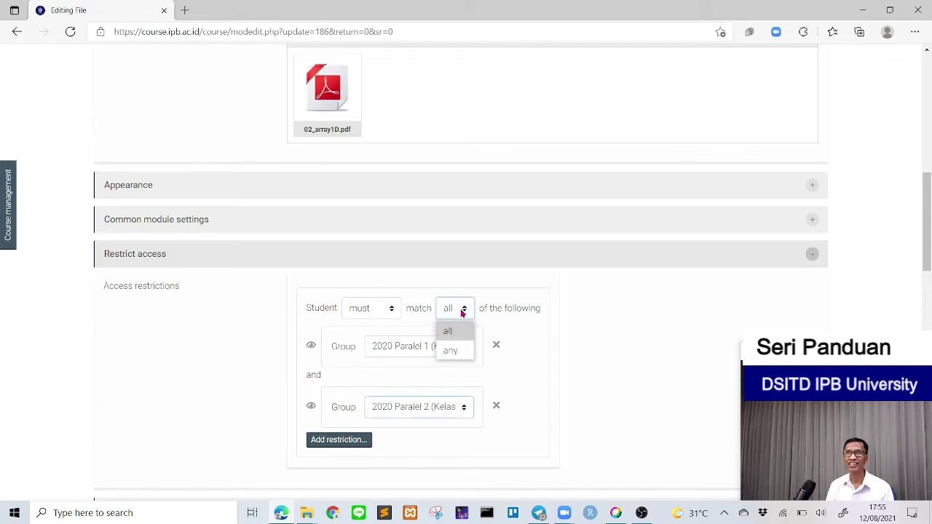
left_click(450, 351)
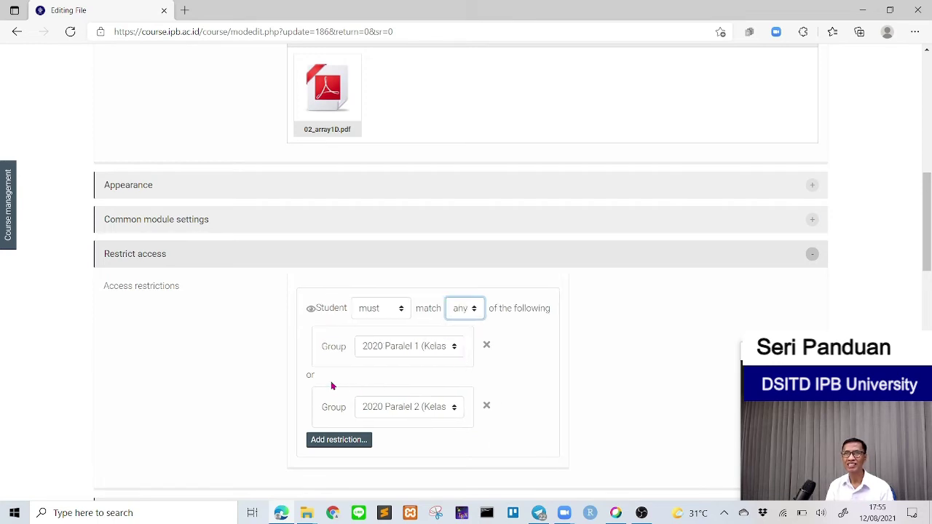
scroll(591, 365, "down", 3)
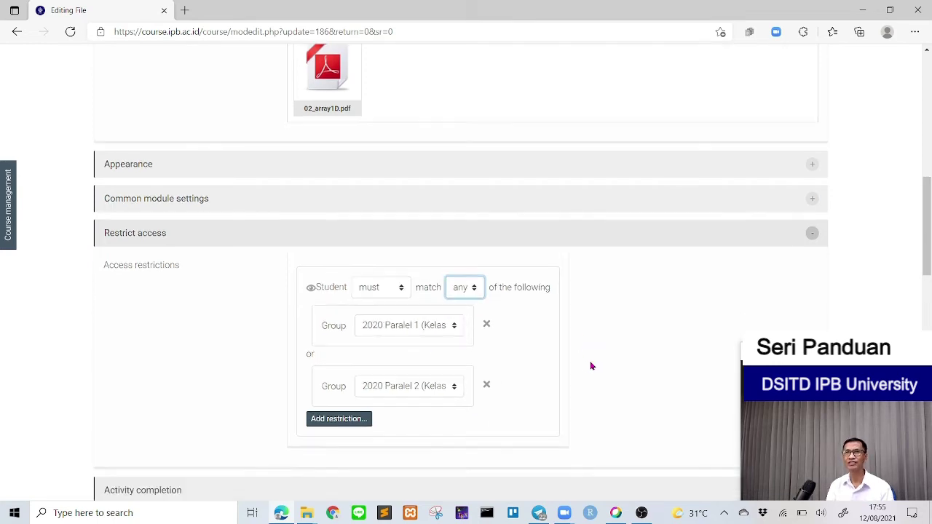
scroll(592, 366, "down", 2)
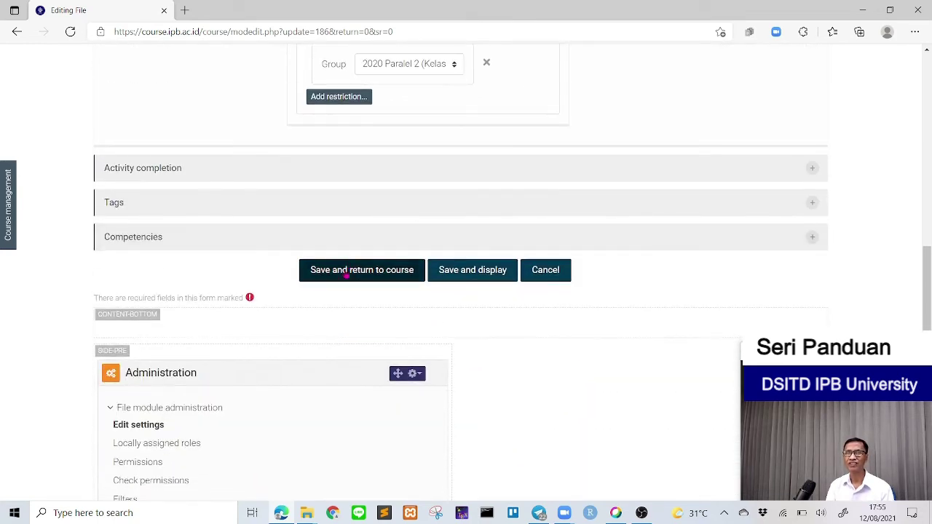
left_click(346, 271)
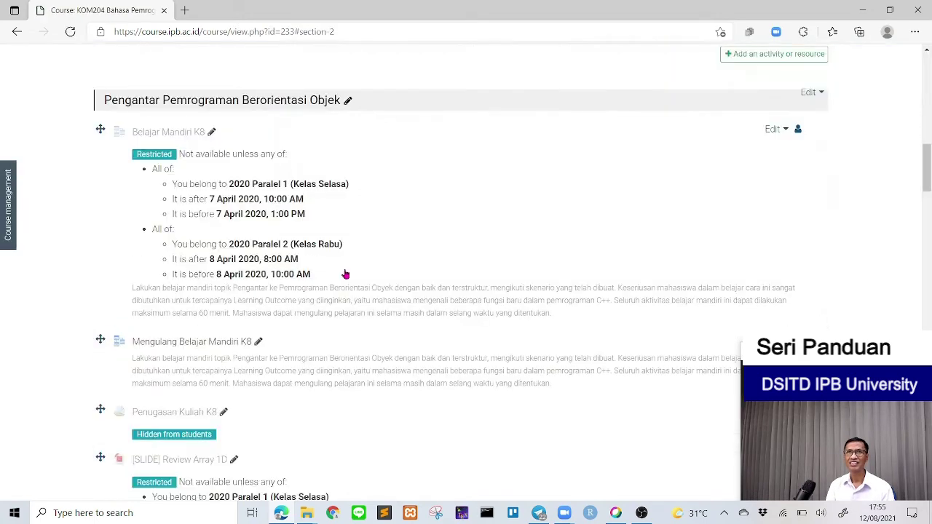
Step: Open Edit settings for the [SLIDE] Review Array 2D file
scroll(345, 275, "down", 6)
scroll(346, 277, "up", 1)
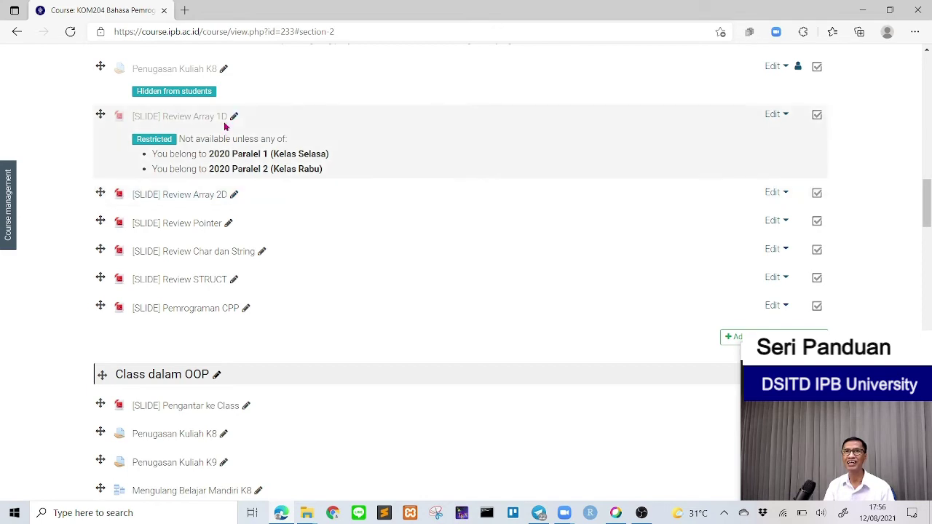
left_click(772, 193)
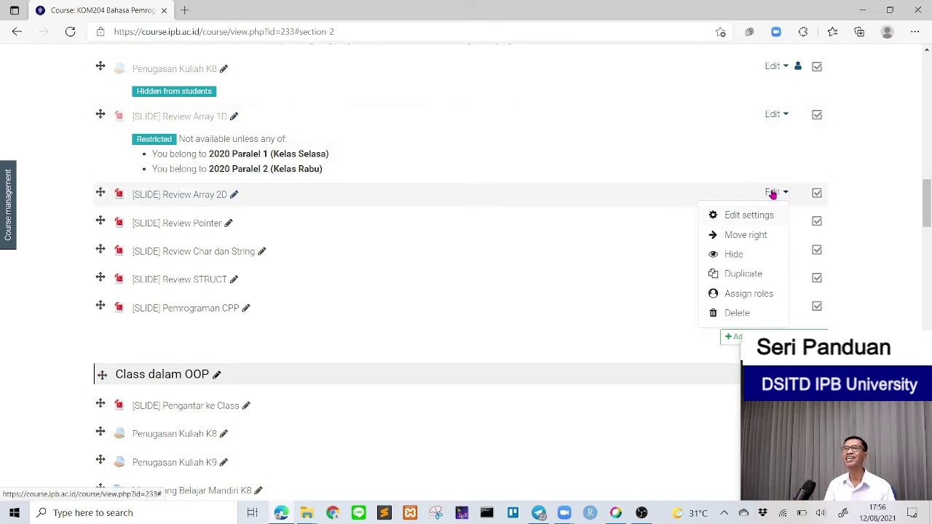
left_click(759, 215)
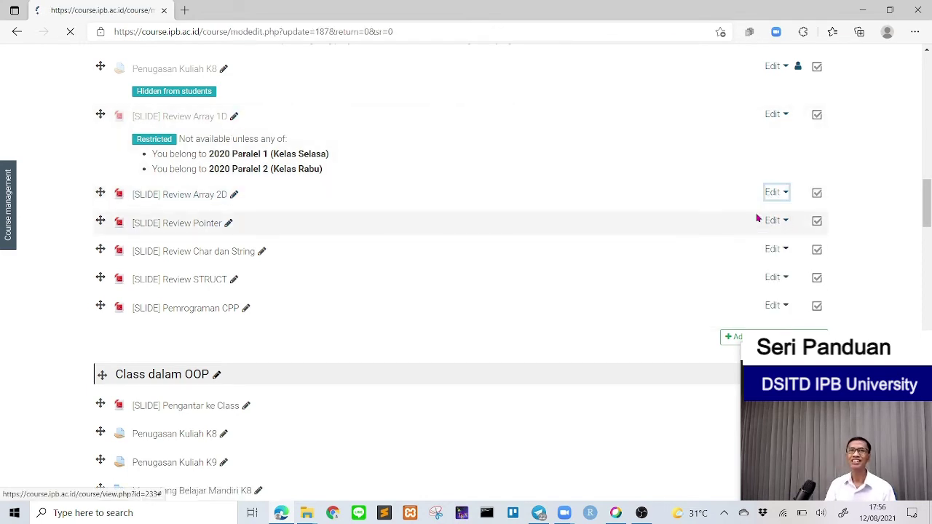
Step: Under Restrict access, add a Group restriction for 2021 Kelas Paralel 1
scroll(456, 234, "down", 6)
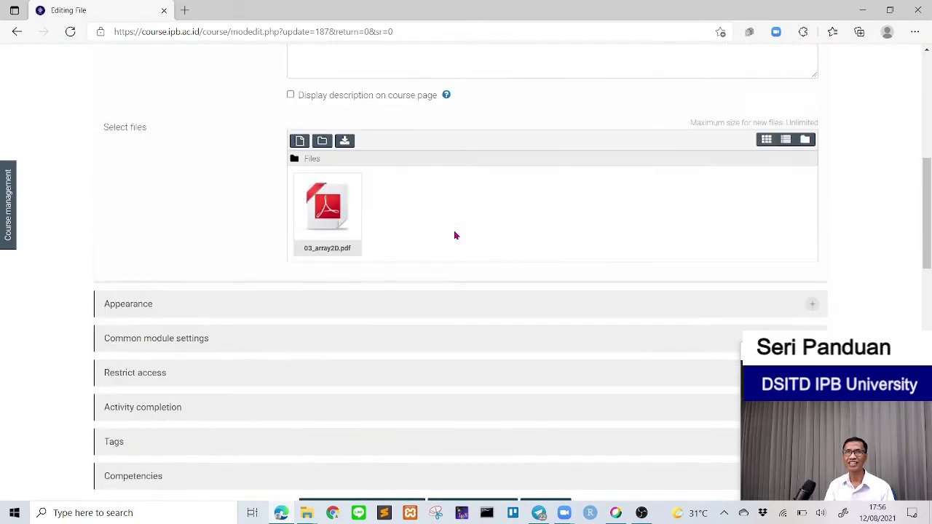
scroll(456, 236, "down", 1)
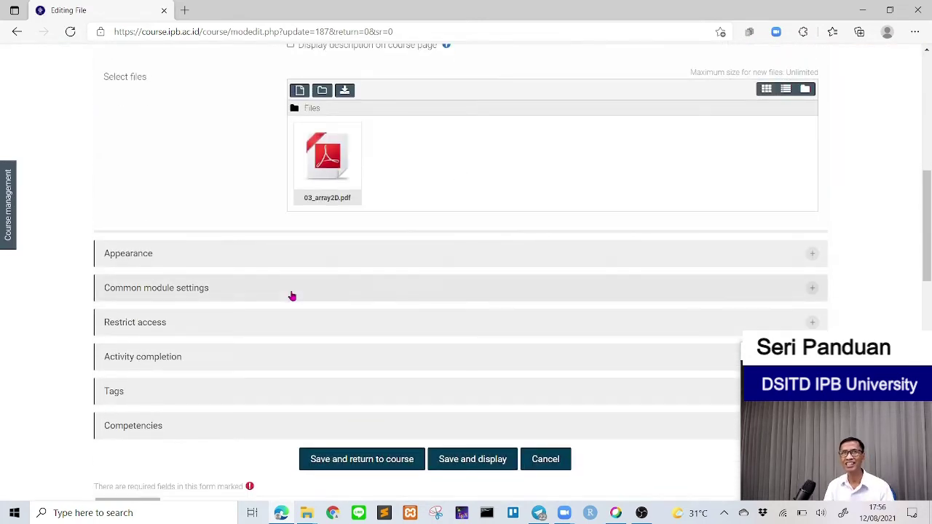
left_click(193, 324)
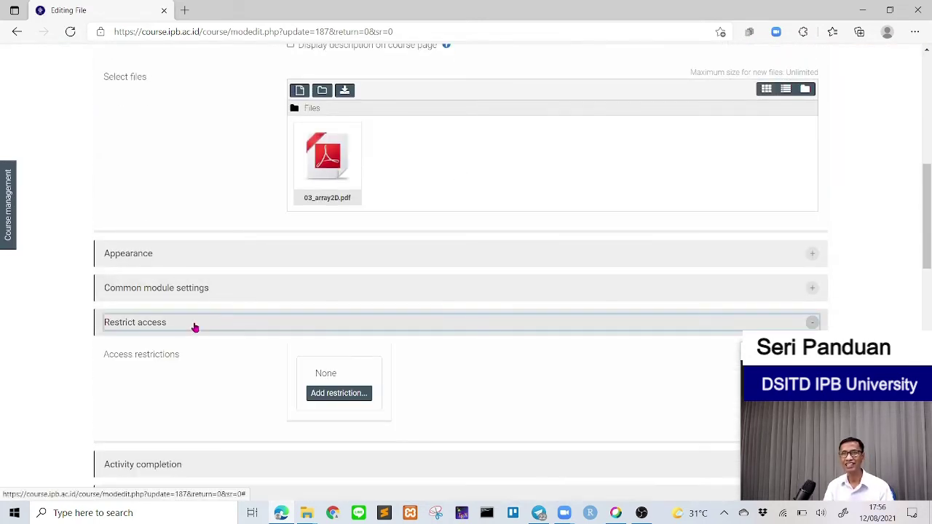
left_click(331, 395)
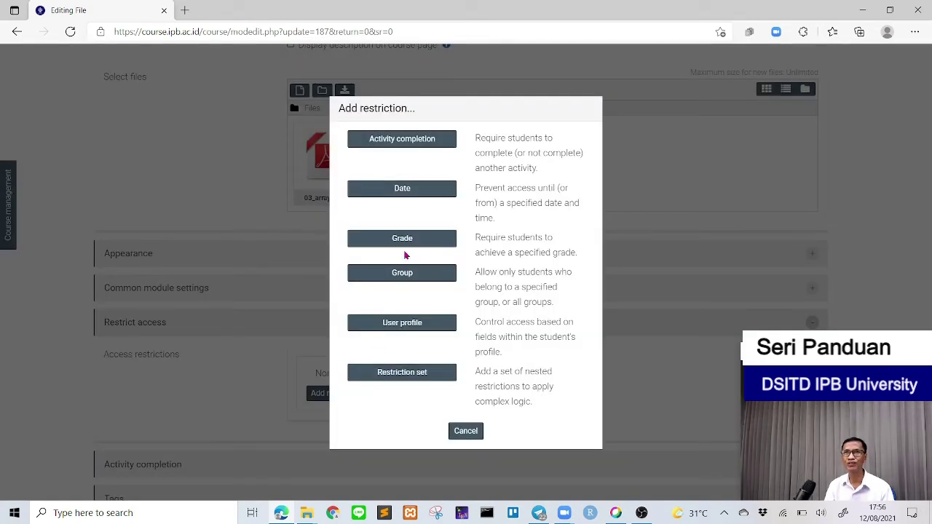
left_click(406, 273)
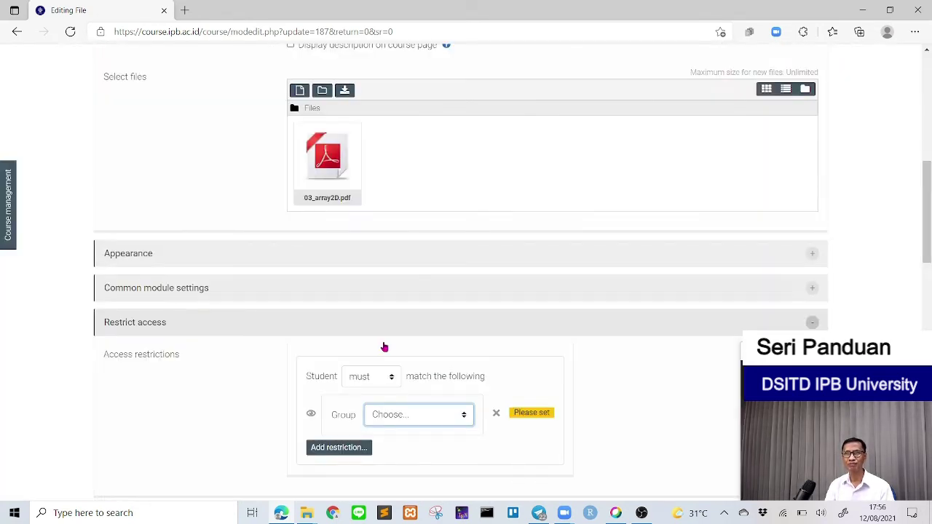
left_click(398, 416)
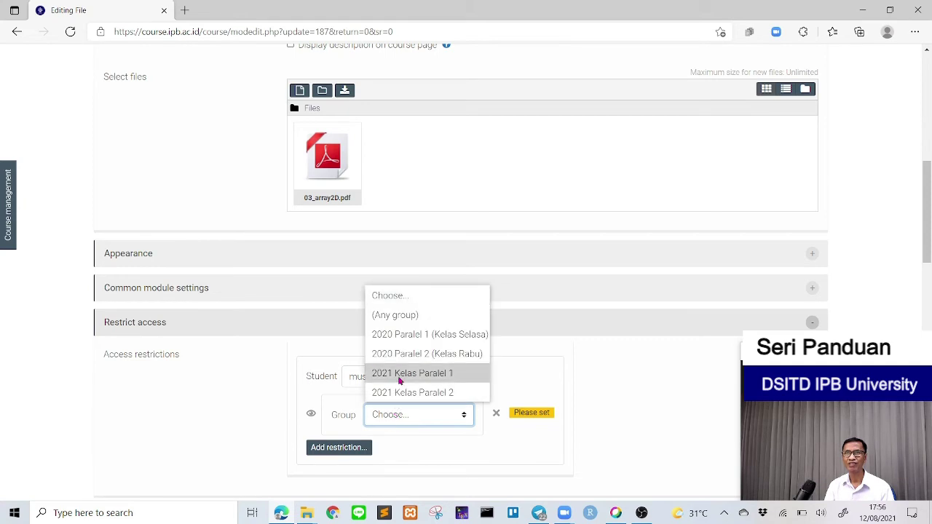
left_click(401, 374)
Step: Add a second Group restriction for 2021 Kelas Paralel 2, match any, then save and display
scroll(518, 357, "down", 2)
left_click(355, 313)
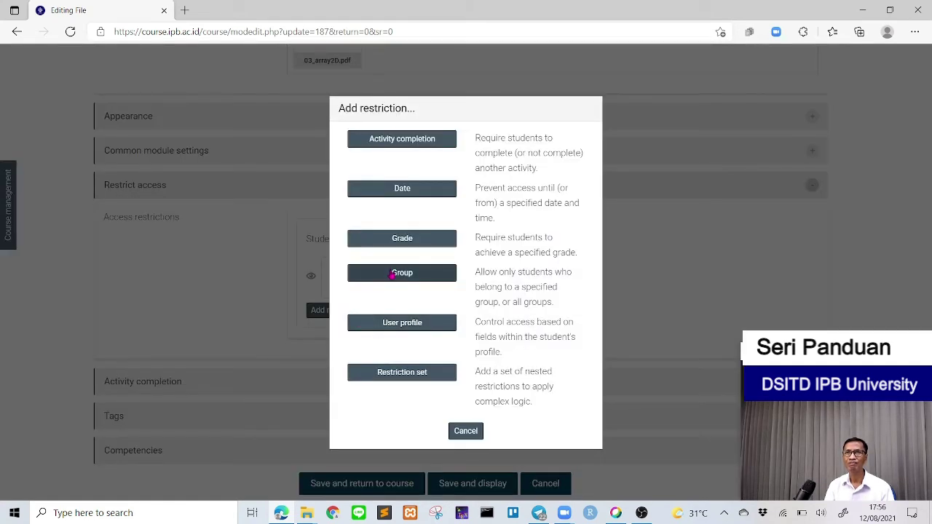
left_click(391, 274)
left_click(414, 341)
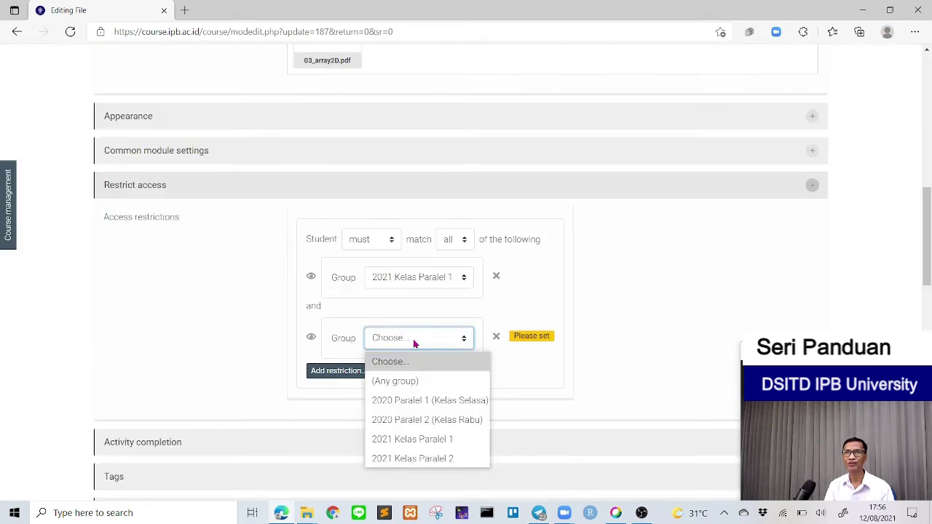
left_click(442, 459)
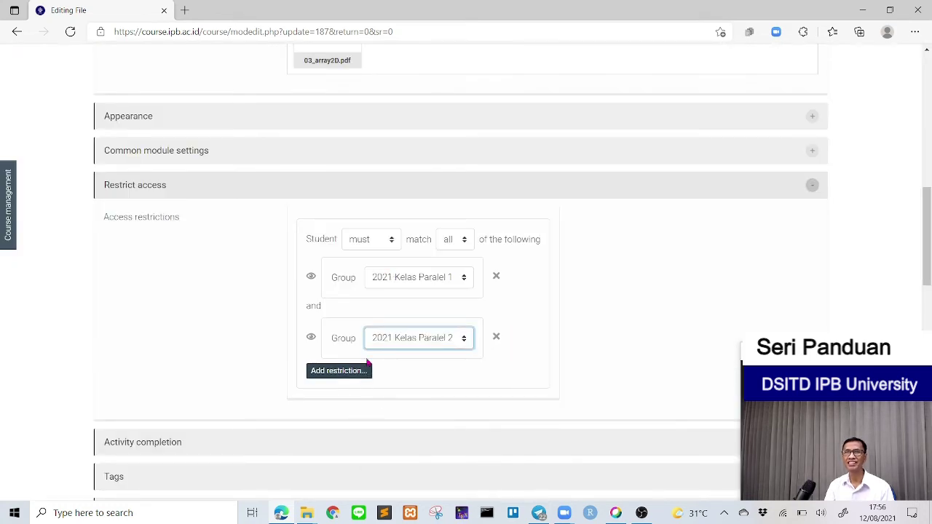
left_click(445, 245)
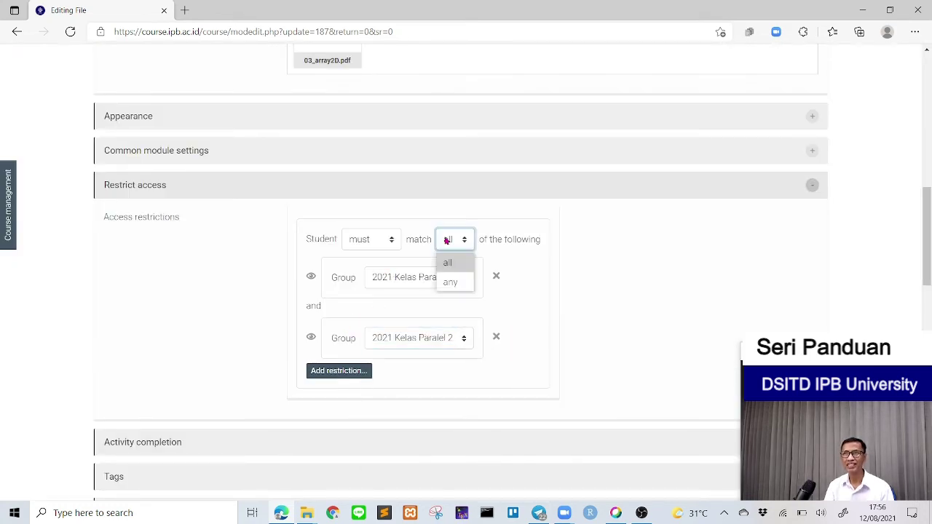
left_click(454, 283)
scroll(566, 386, "down", 4)
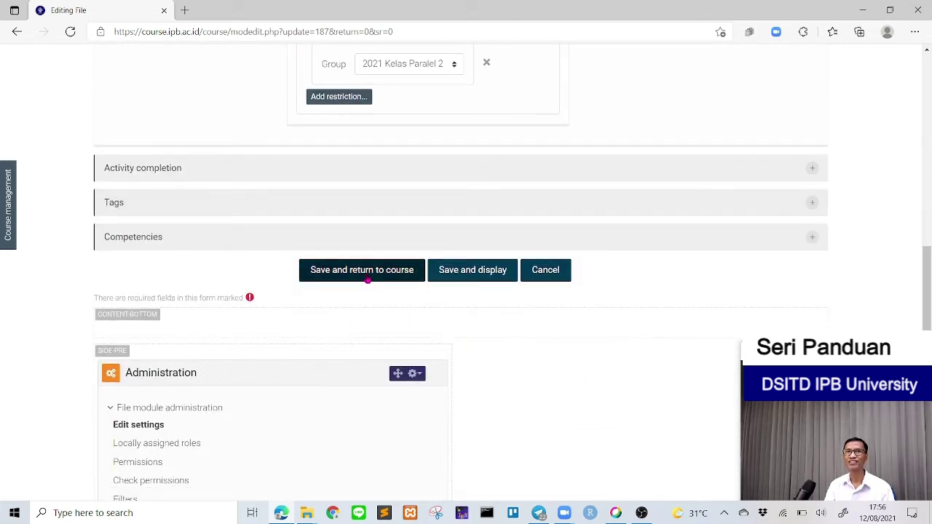
left_click(464, 275)
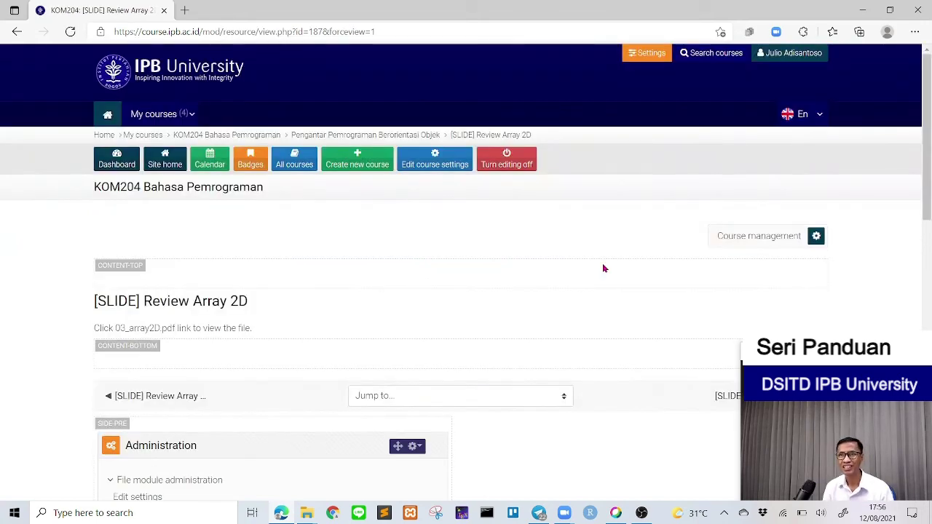
Step: Use the KOM204 Bahasa Pemrograman breadcrumb to return to the course page listing Ujian dan Kuis
scroll(602, 270, "down", 4)
scroll(602, 274, "down", 7)
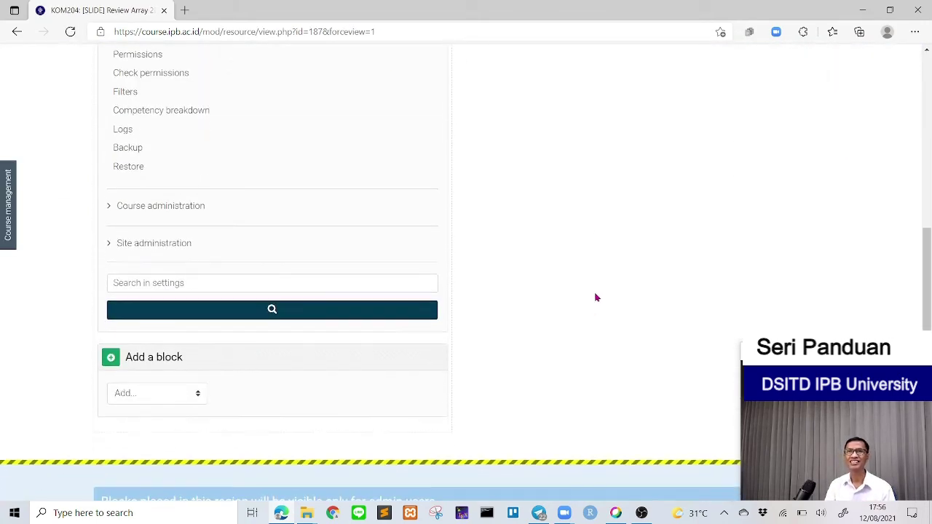
scroll(555, 286, "up", 10)
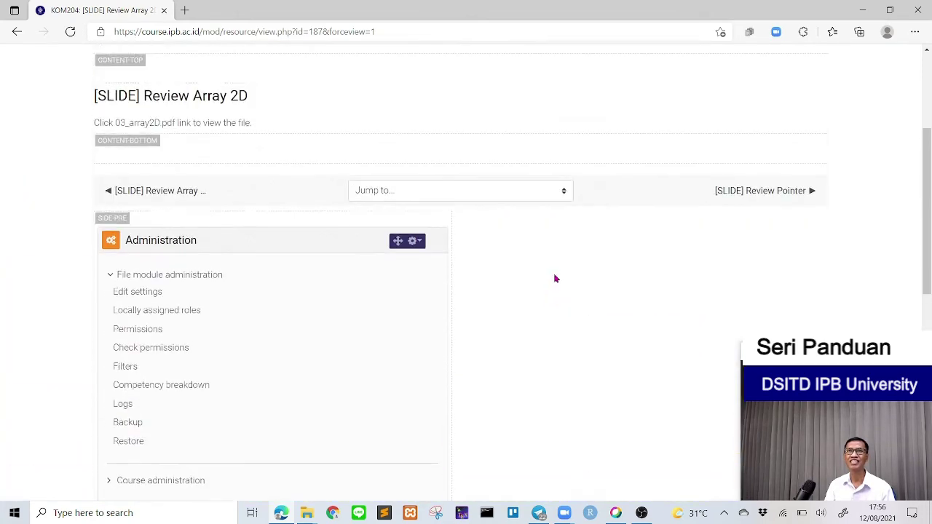
left_click(209, 136)
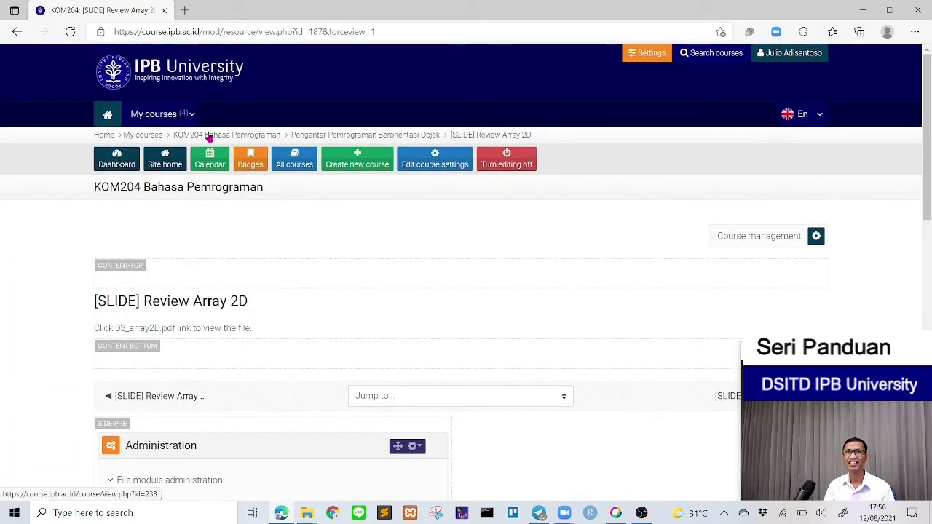
scroll(450, 363, "down", 15)
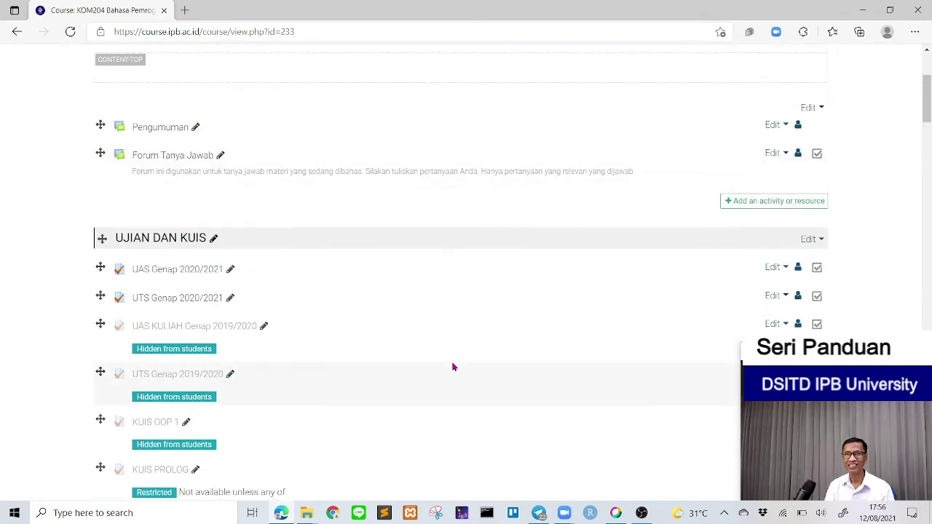
scroll(453, 367, "down", 15)
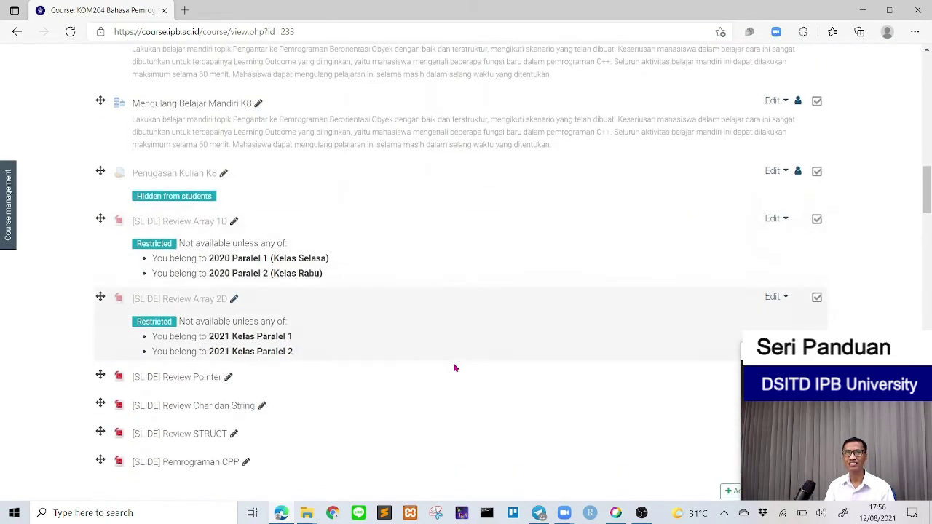
scroll(453, 367, "up", 2)
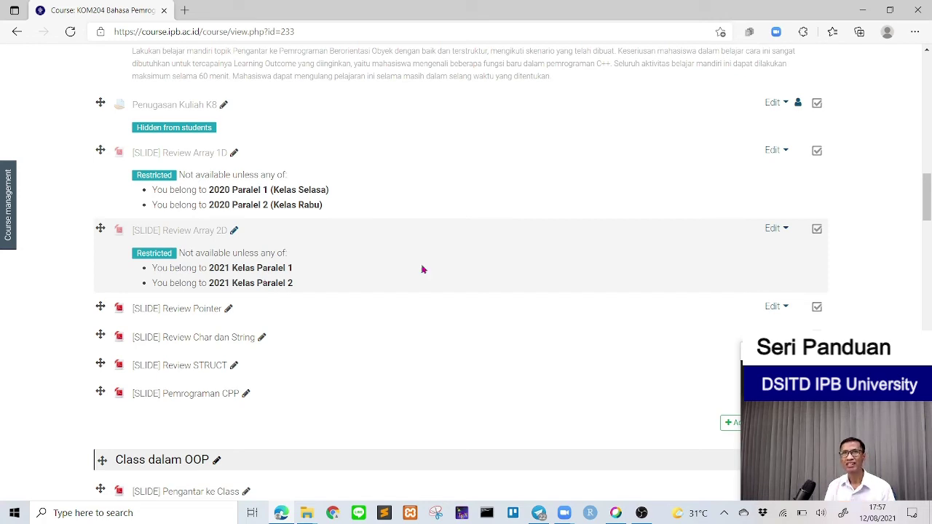
scroll(422, 272, "down", 1)
scroll(422, 272, "down", 2)
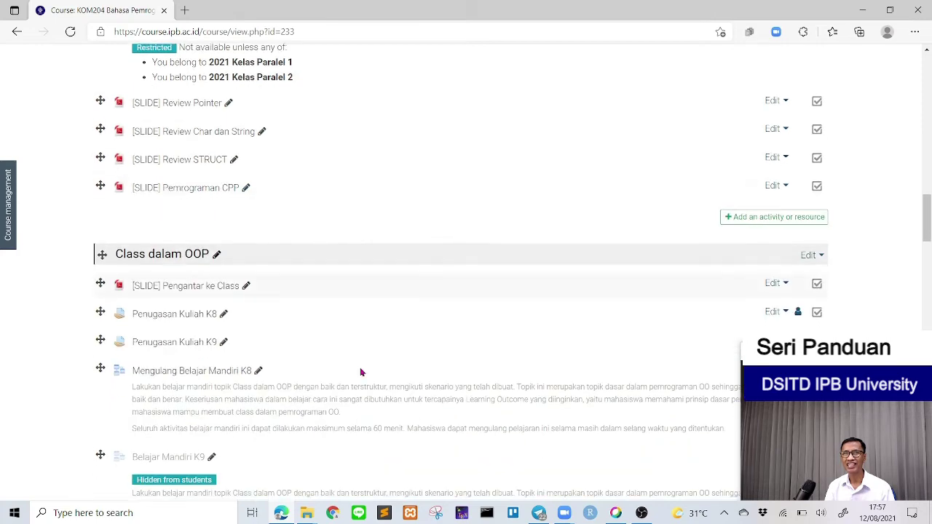
scroll(325, 355, "up", 5)
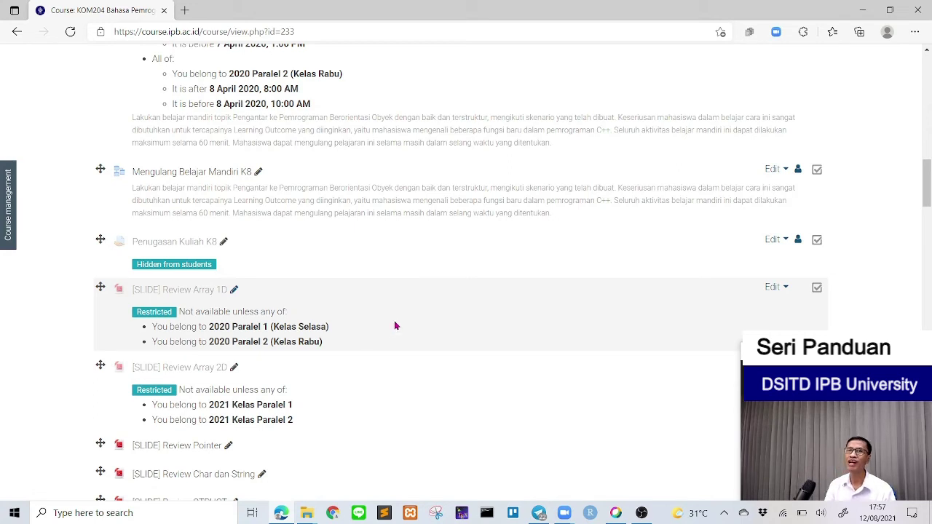
scroll(350, 358, "down", 1)
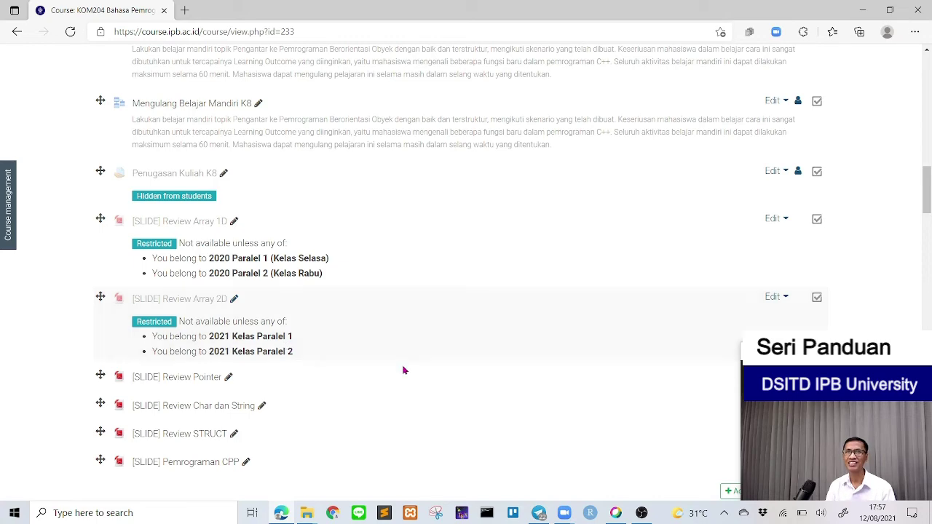
scroll(404, 372, "down", 2)
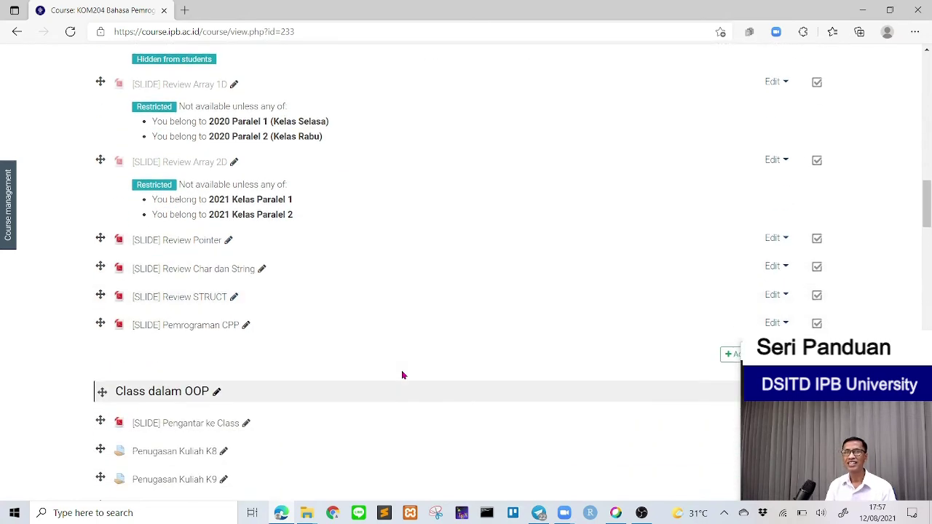
scroll(402, 375, "up", 5)
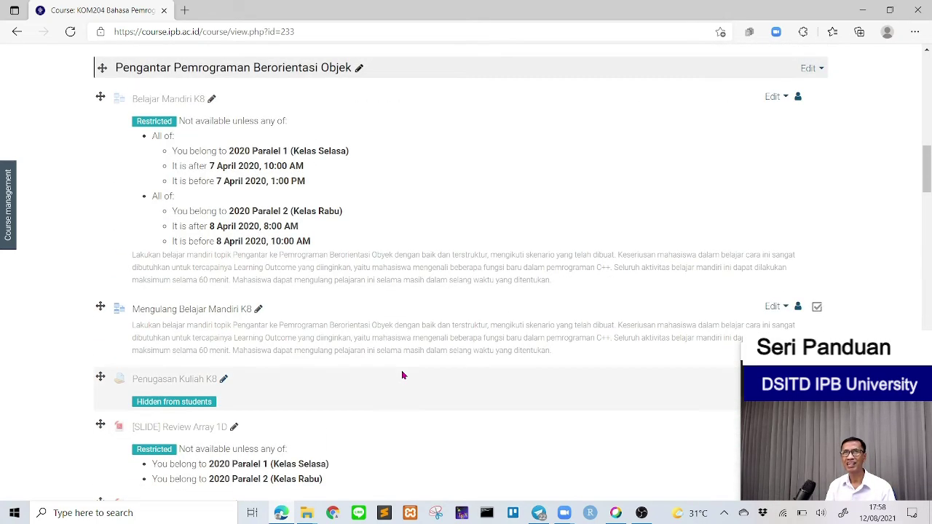
scroll(400, 372, "up", 2)
scroll(399, 378, "down", 4)
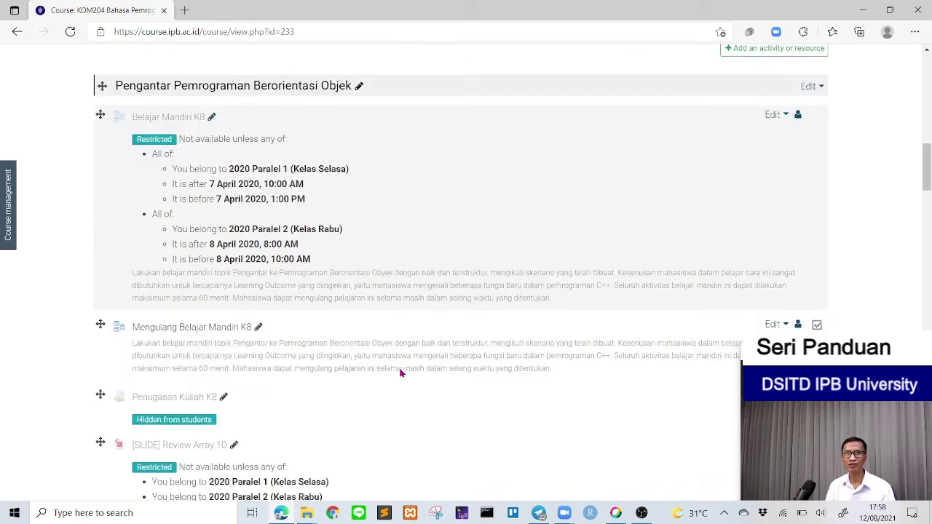
scroll(399, 379, "down", 2)
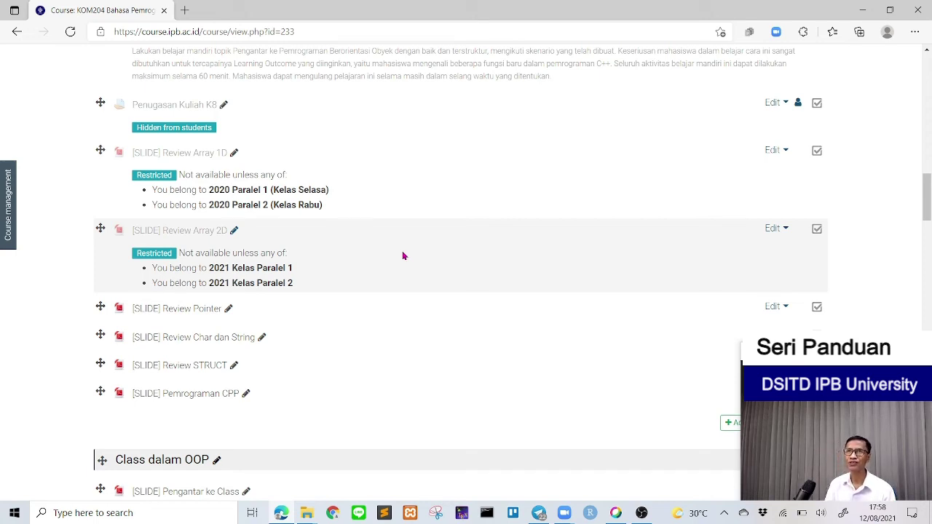
scroll(387, 307, "up", 2)
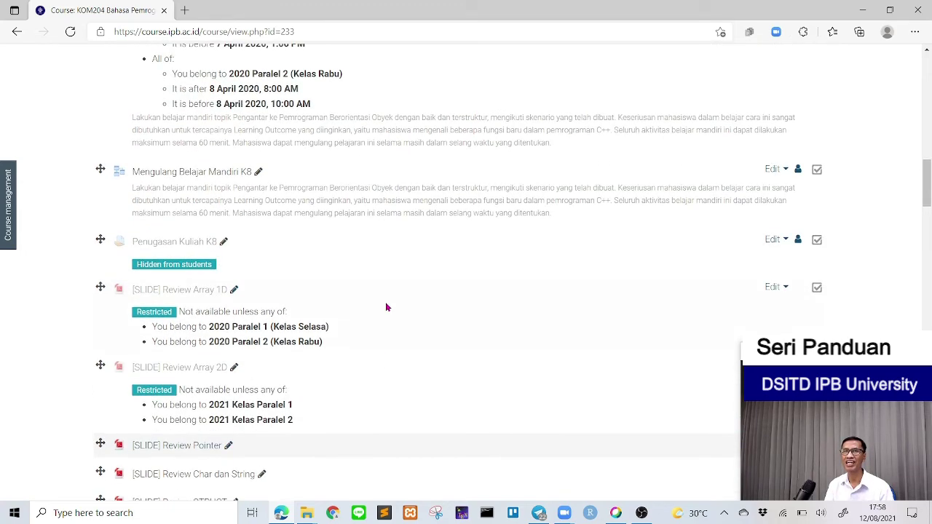
scroll(455, 296, "up", 6)
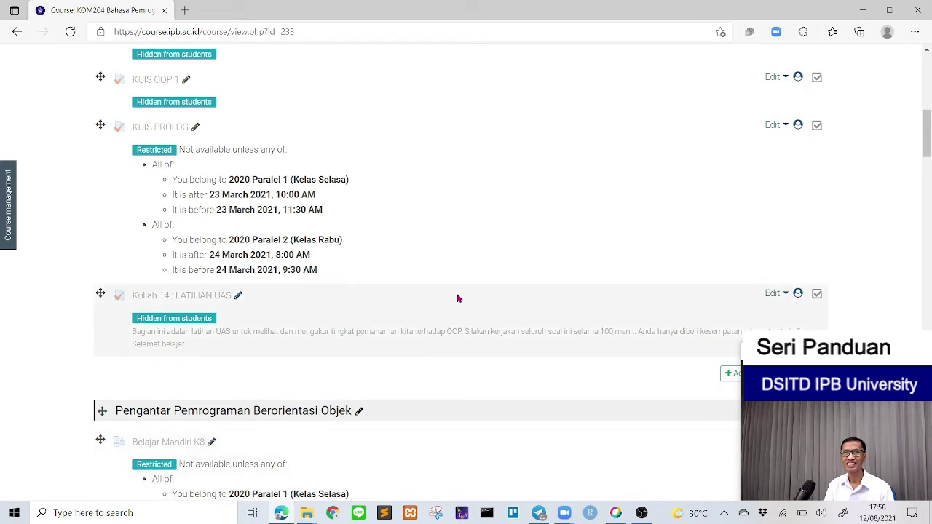
scroll(458, 299, "up", 1)
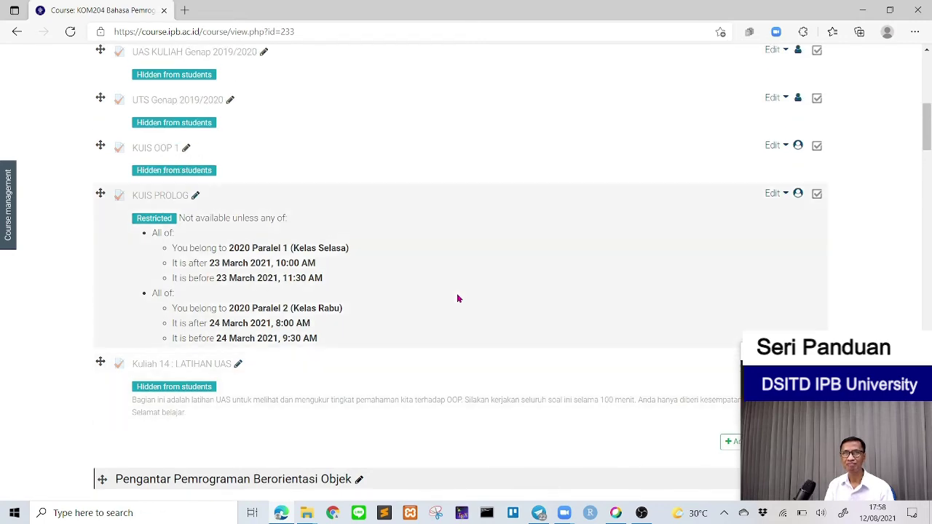
scroll(458, 299, "down", 9)
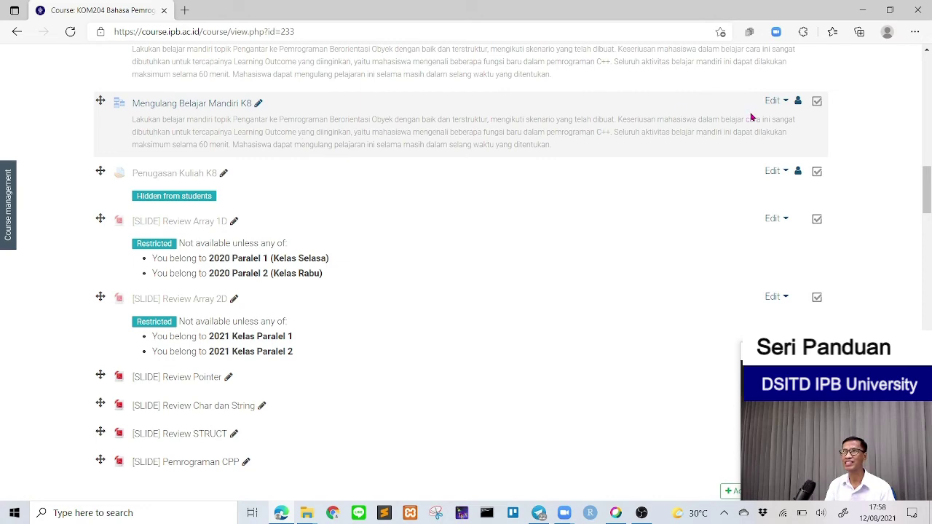
left_click(776, 104)
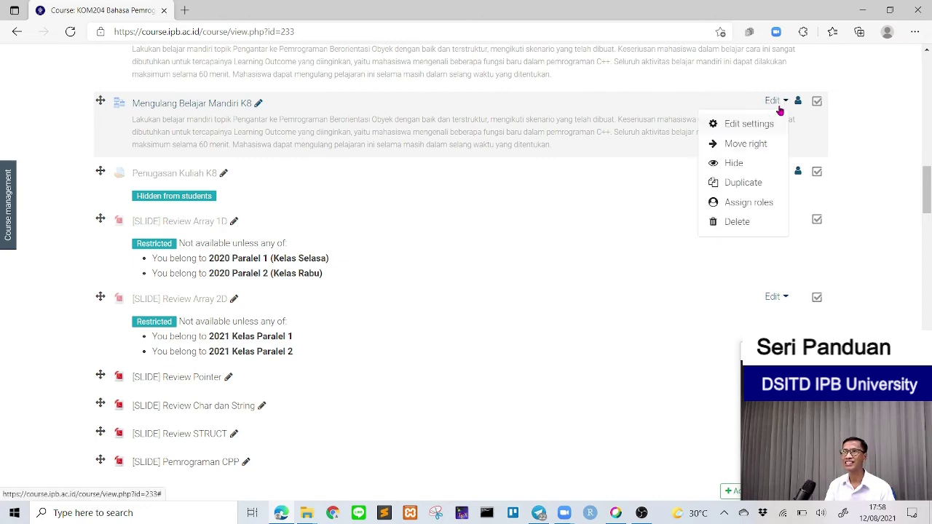
left_click(749, 125)
scroll(311, 257, "down", 9)
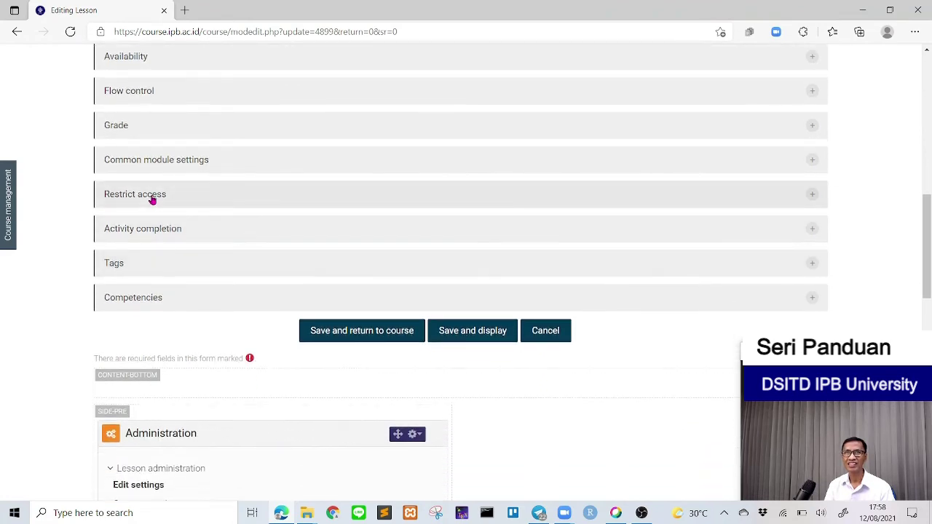
left_click(152, 197)
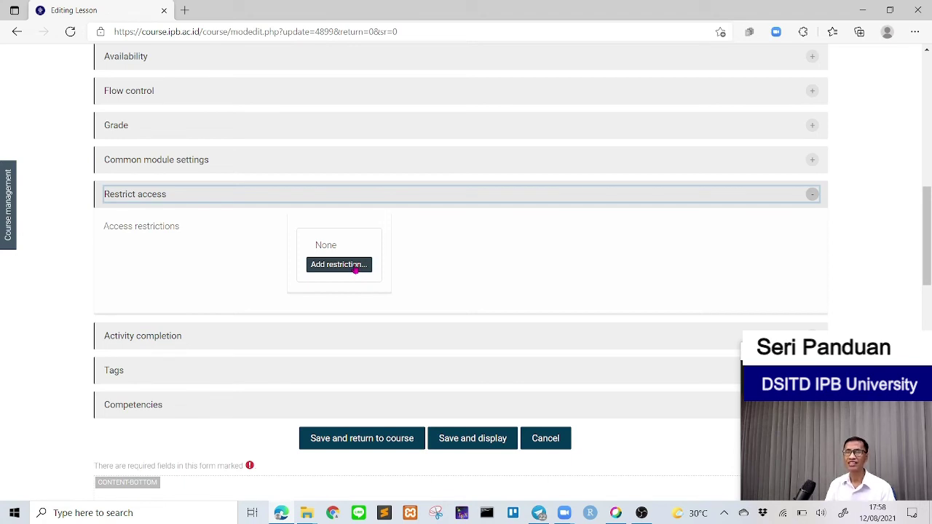
left_click(356, 268)
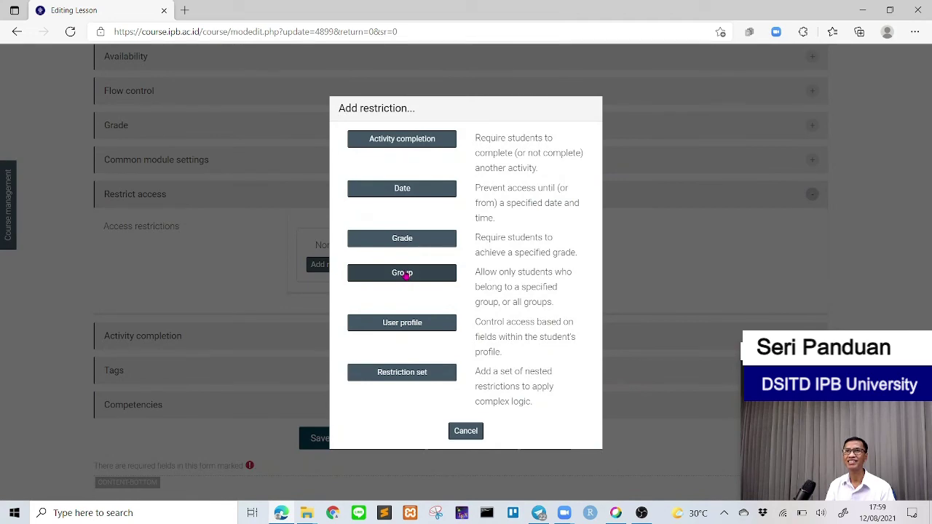
left_click(466, 435)
left_click(547, 440)
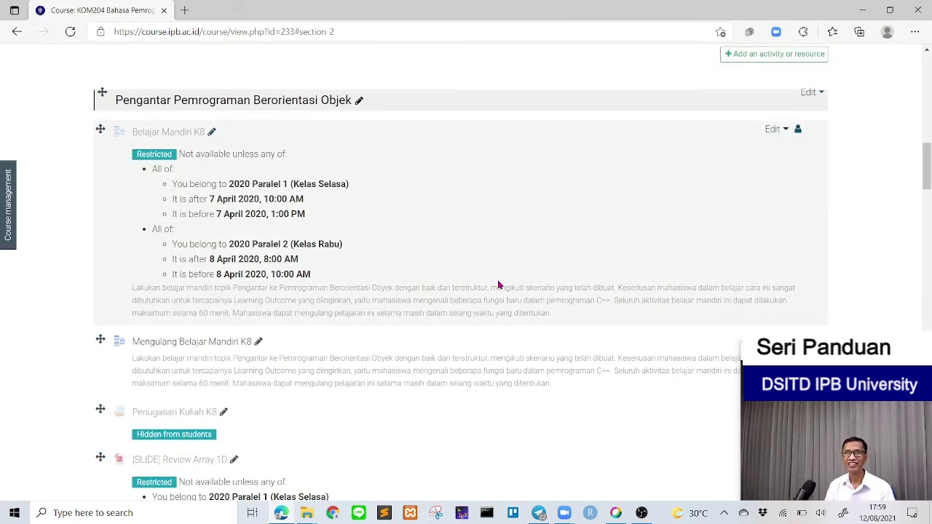
scroll(499, 285, "down", 4)
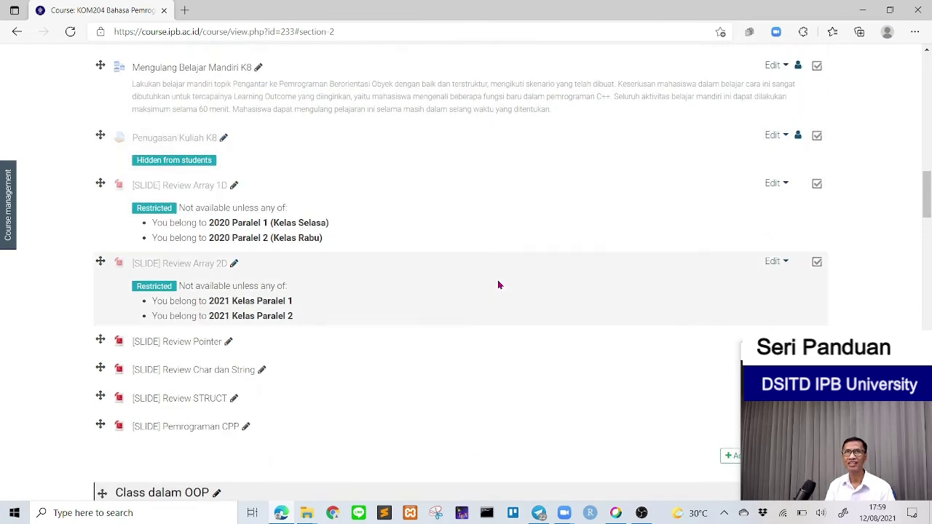
scroll(499, 285, "down", 1)
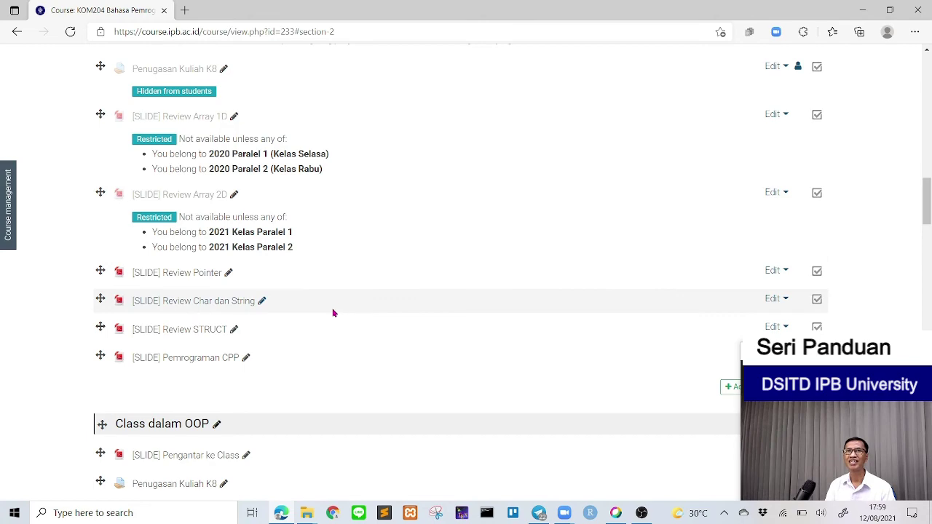
scroll(332, 313, "up", 5)
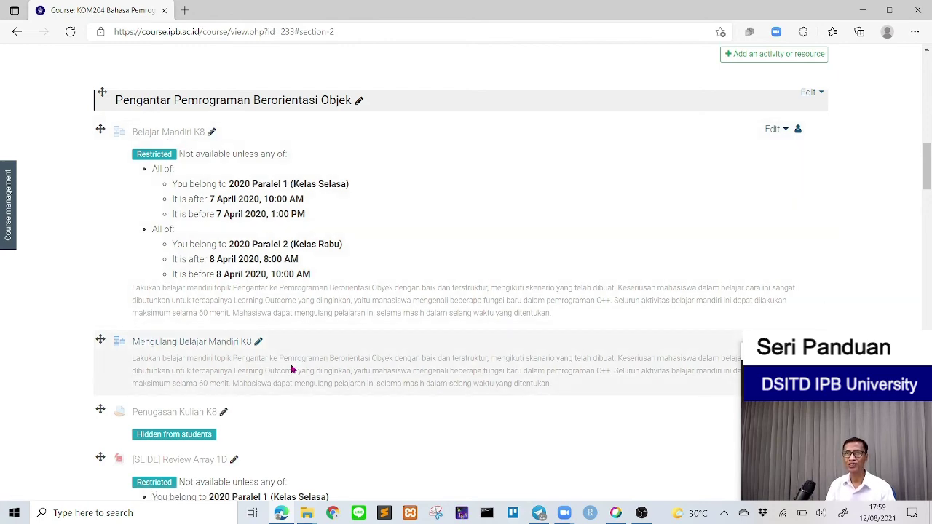
scroll(291, 370, "down", 2)
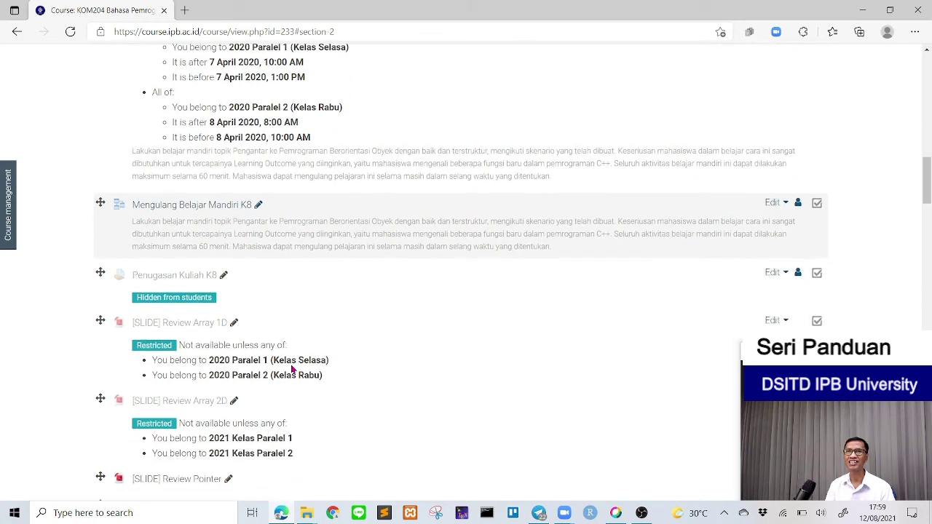
Step: In the Mengulang Belajar Mandiri K8 lesson settings, add an Activity completion restriction
left_click(770, 204)
left_click(732, 224)
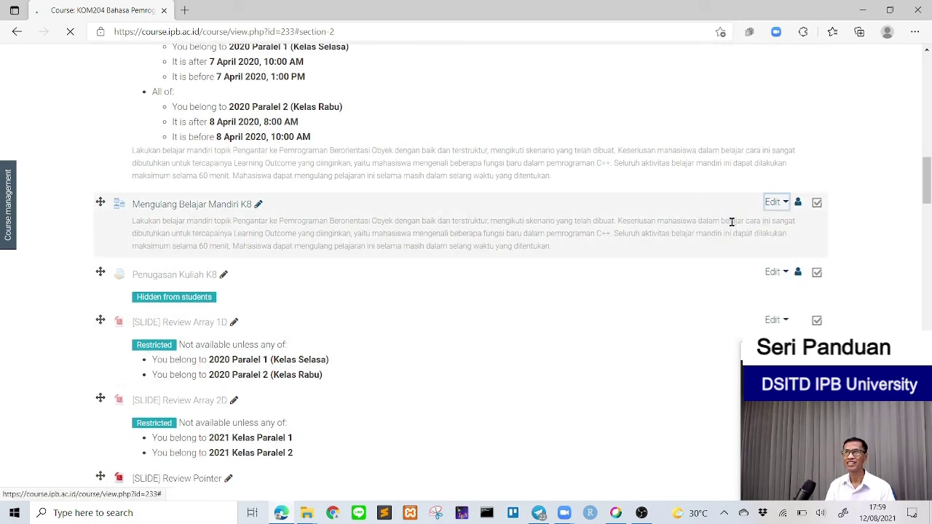
scroll(290, 259, "down", 7)
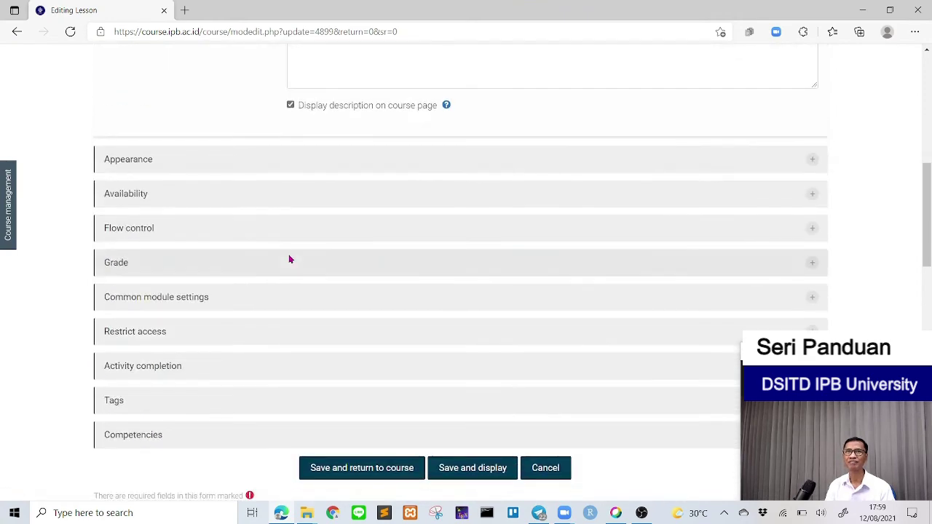
left_click(171, 333)
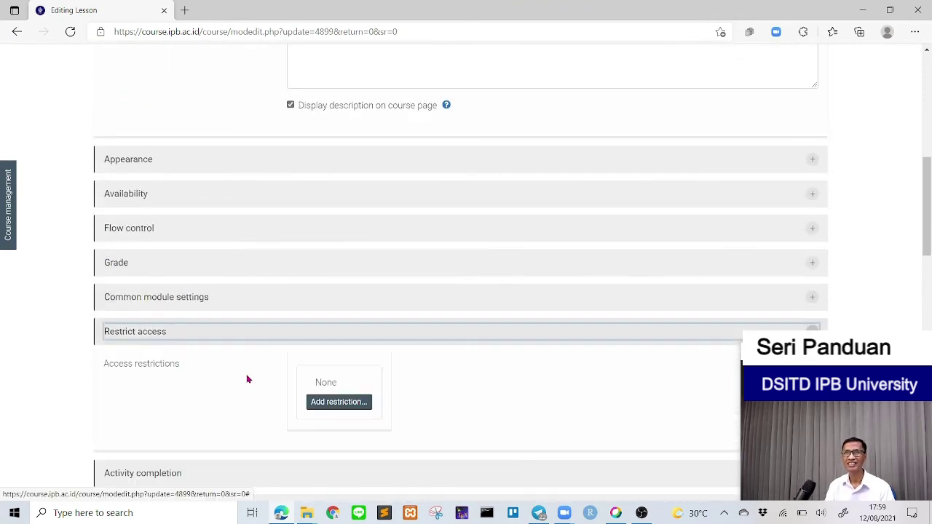
left_click(338, 405)
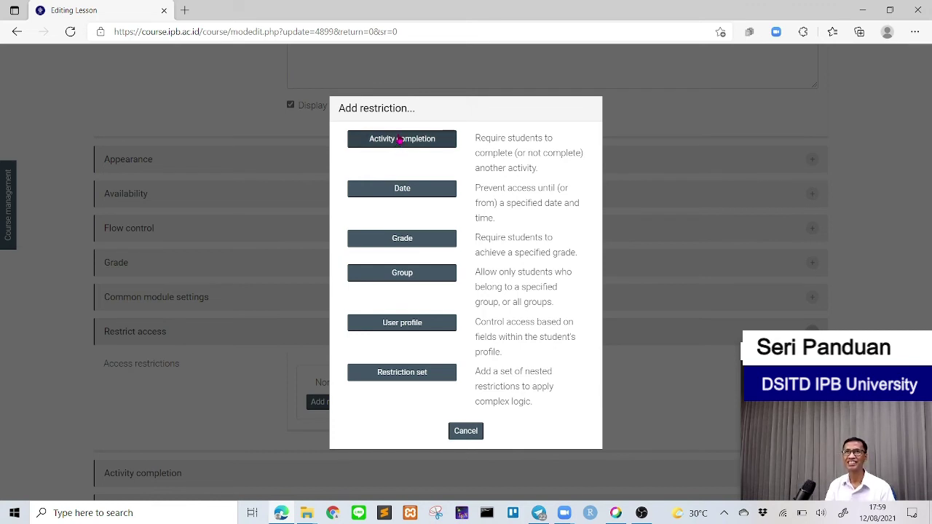
left_click(400, 139)
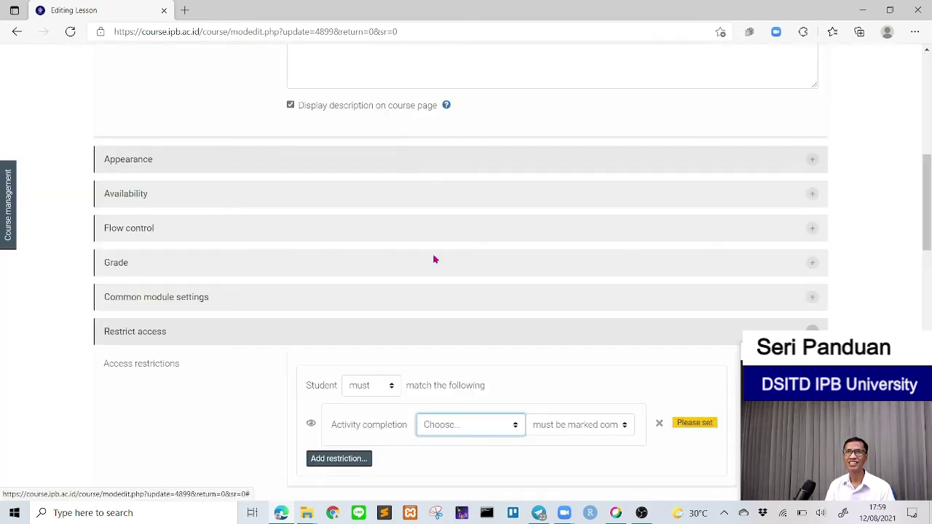
Step: Set the restriction to require [SLIDE] Review Array 1D be marked complete
scroll(491, 350, "down", 2)
left_click(488, 286)
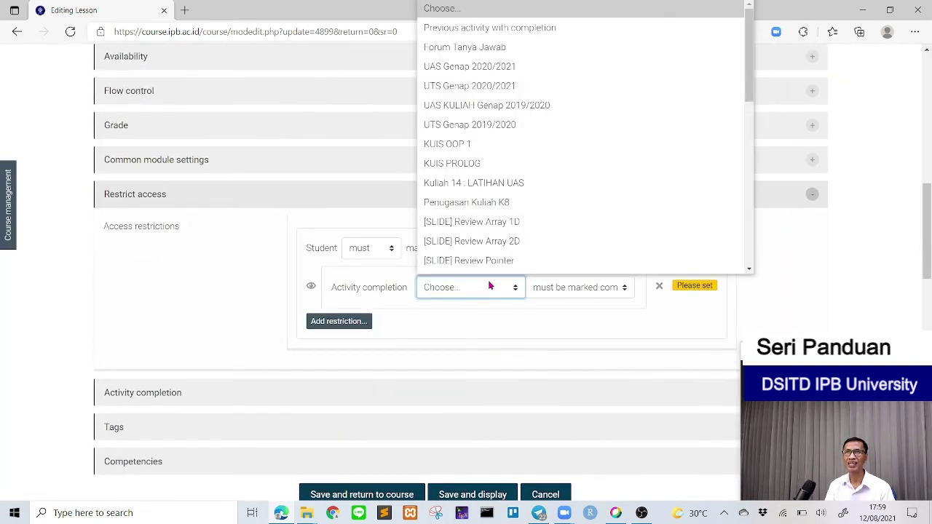
scroll(497, 218, "down", 1)
scroll(503, 185, "down", 2)
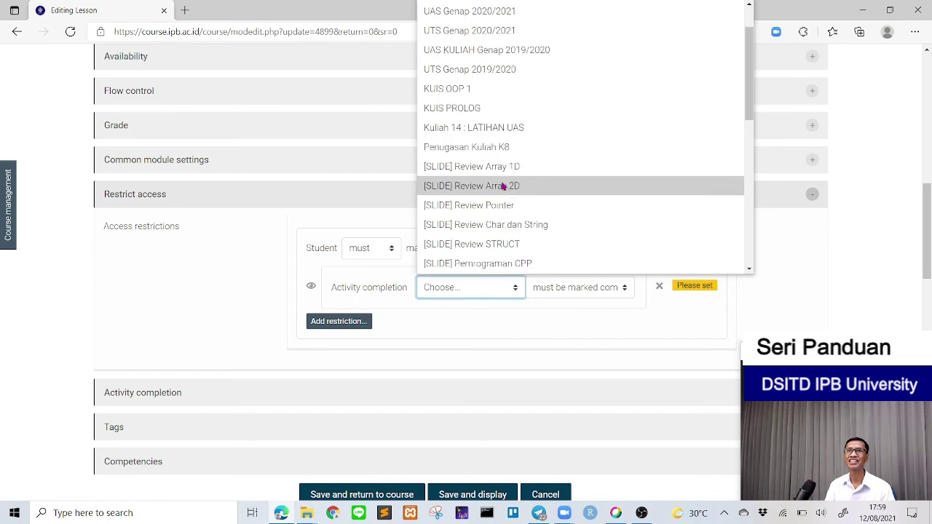
scroll(503, 185, "up", 3)
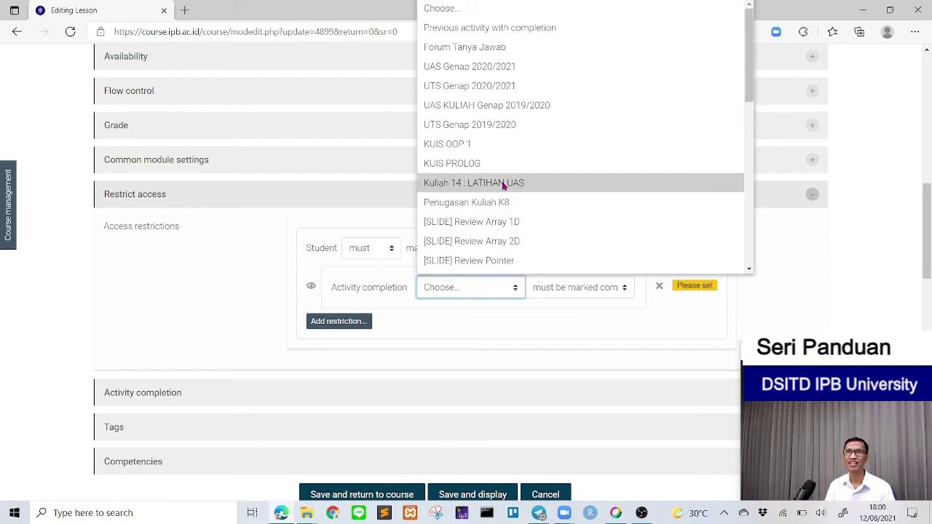
scroll(503, 185, "down", 2)
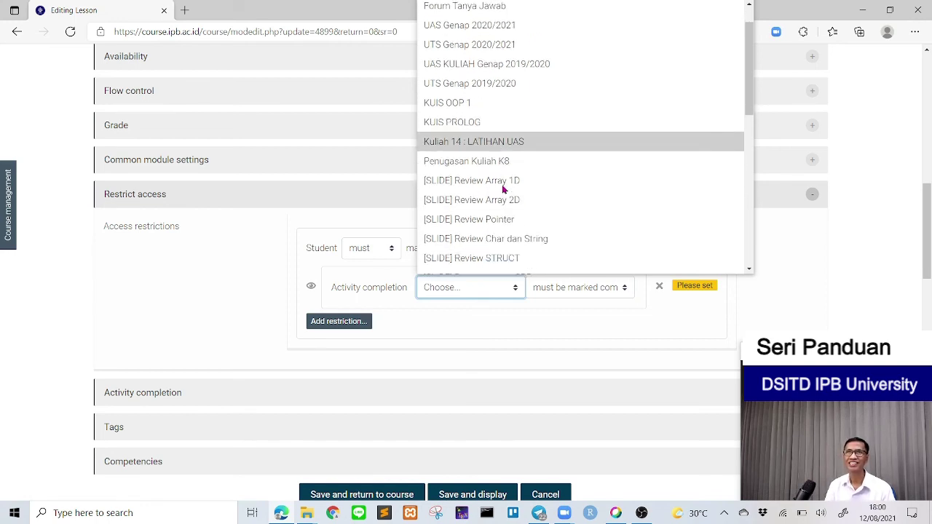
scroll(502, 189, "down", 2)
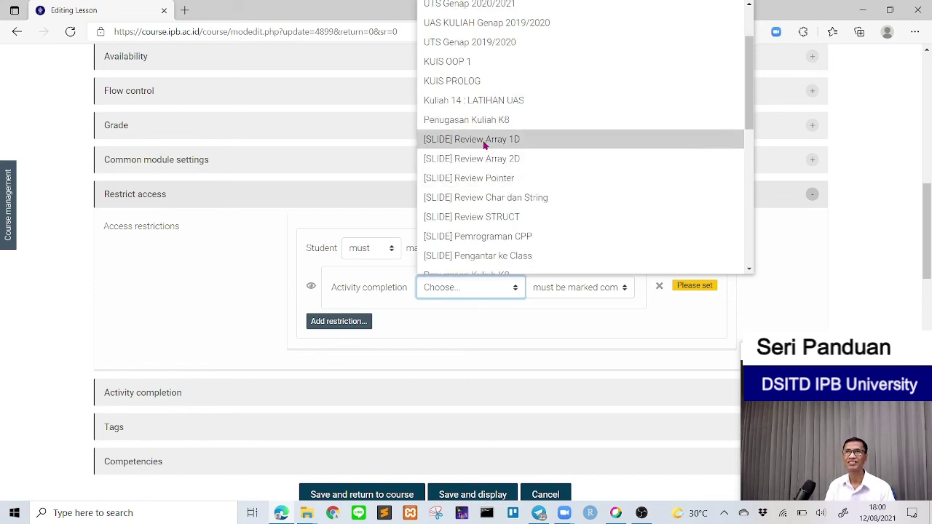
left_click(485, 145)
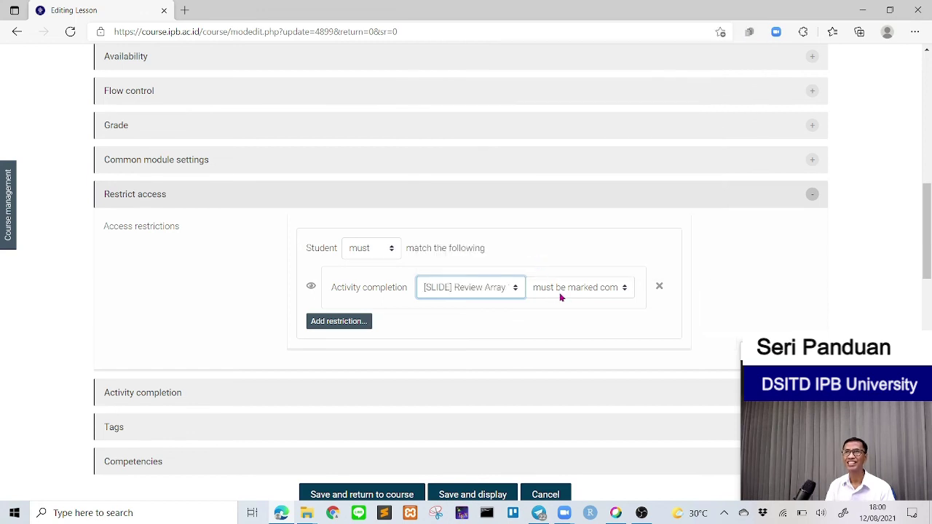
left_click(583, 290)
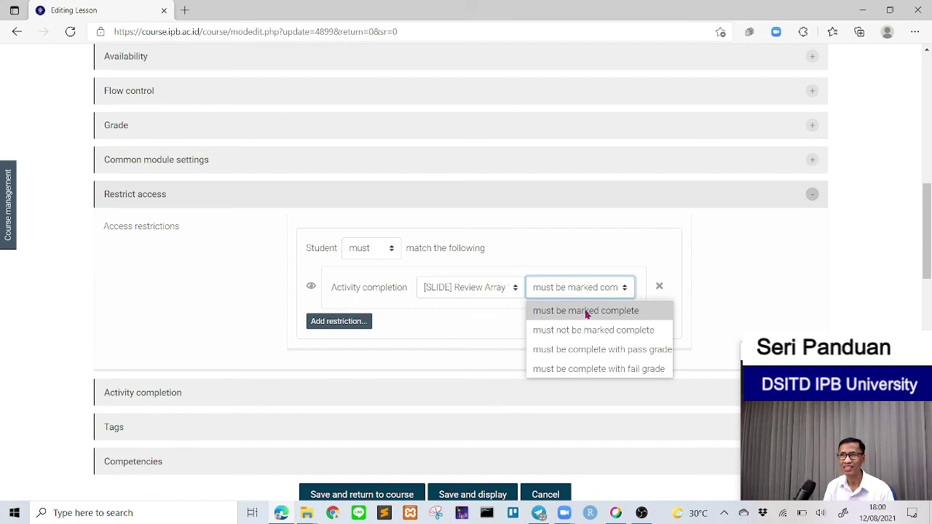
left_click(440, 321)
left_click(351, 323)
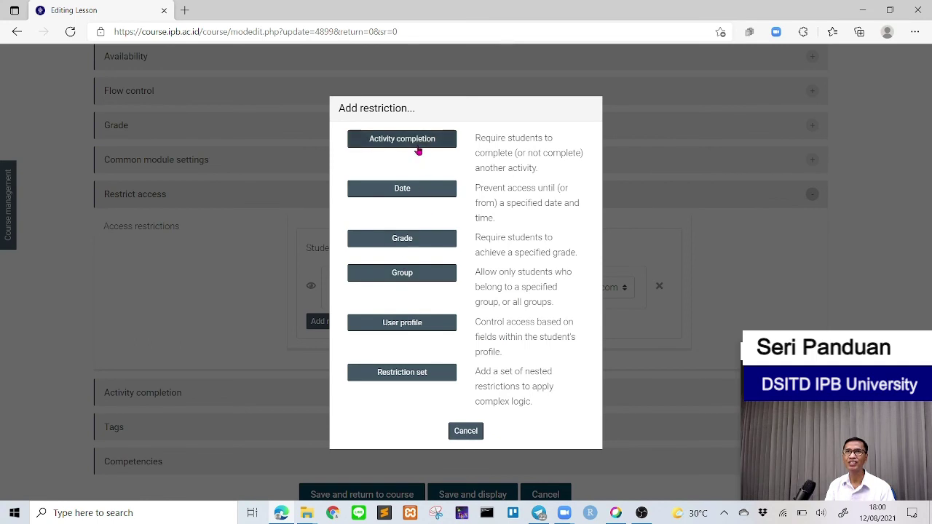
Step: Add a second Activity completion condition requiring [SLIDE] Review Array 2D be complete
left_click(418, 150)
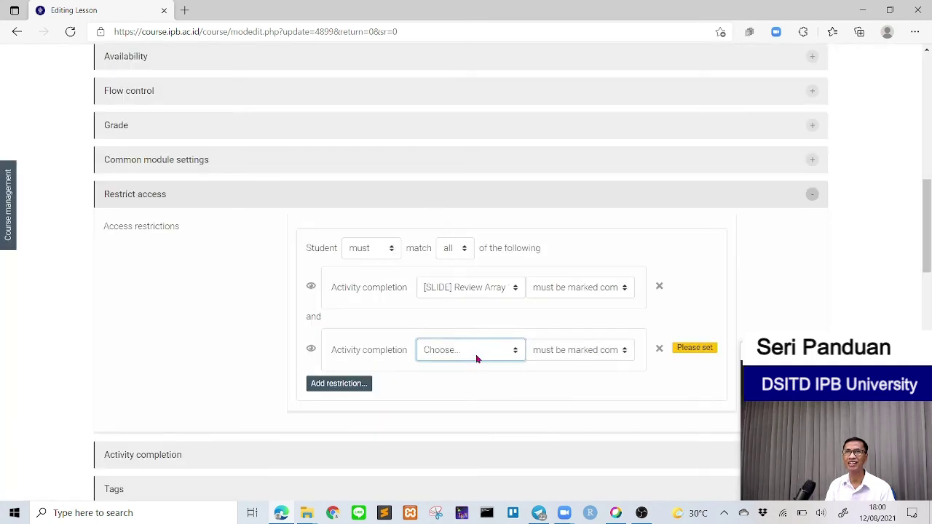
left_click(477, 350)
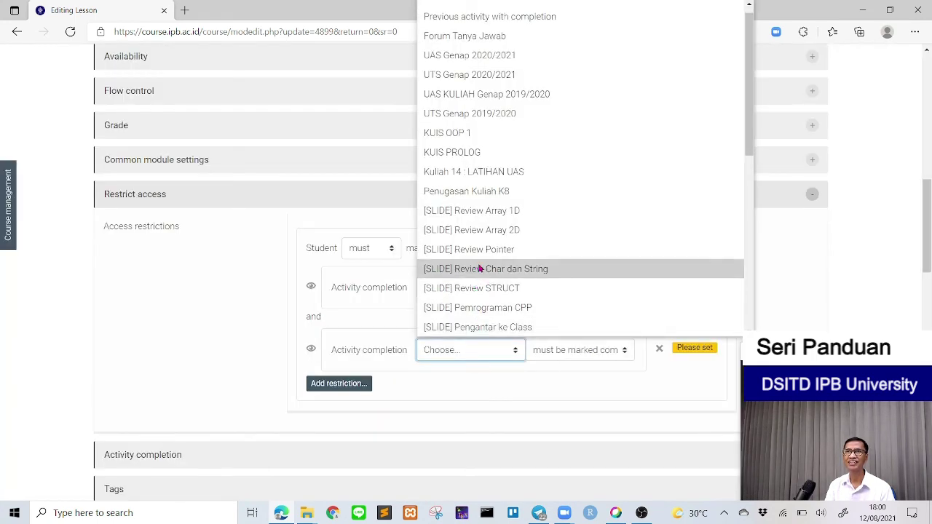
left_click(477, 230)
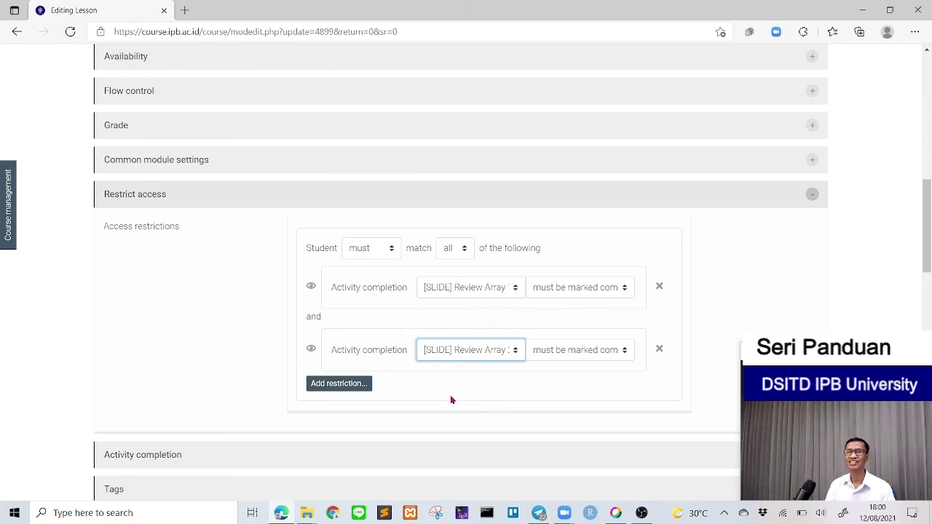
scroll(459, 401, "down", 3)
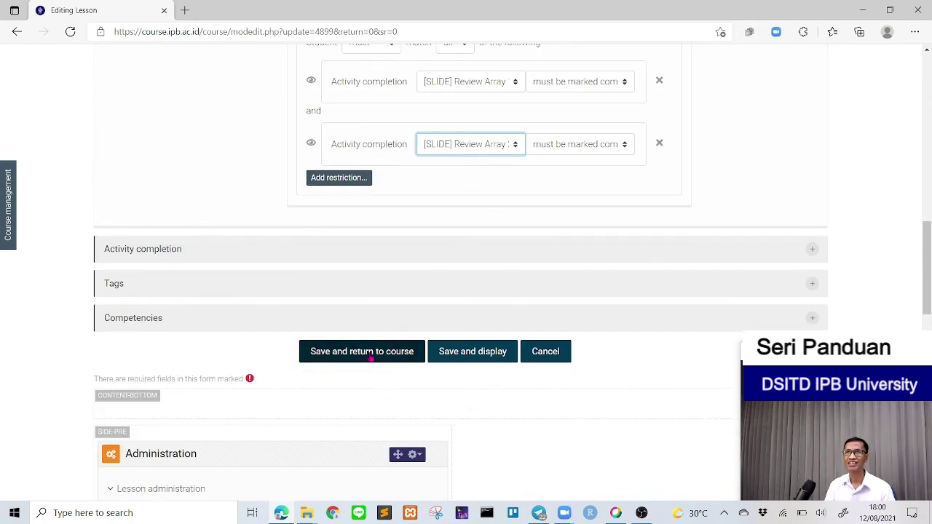